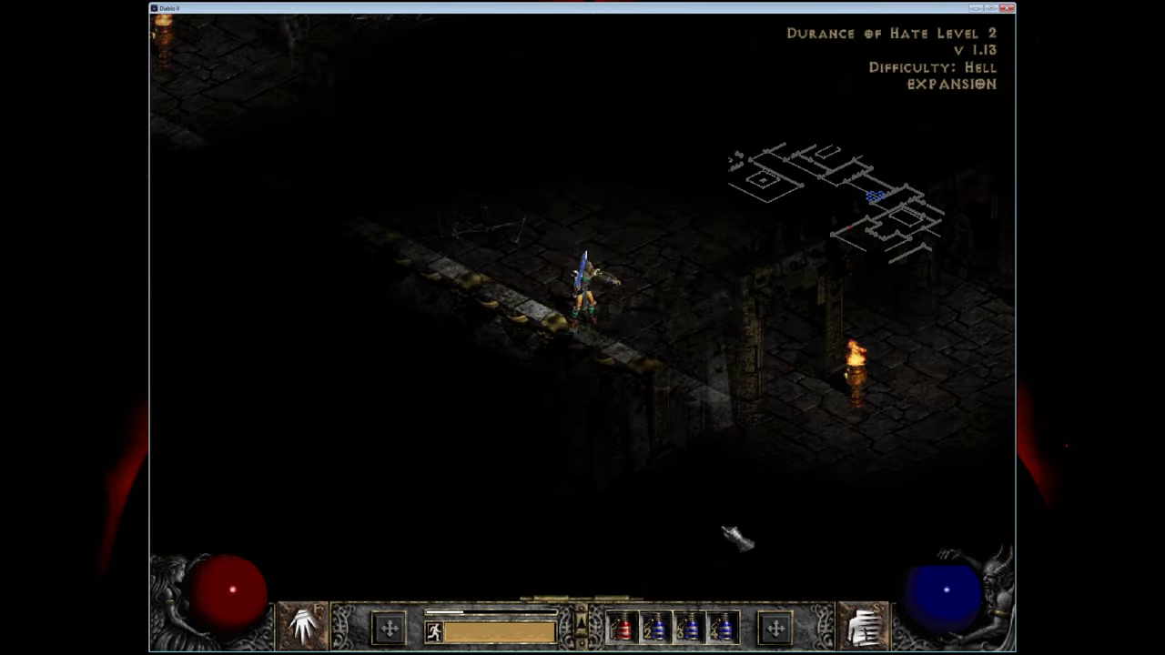
# Teleport the Sorceress through Durance of Hate Level 2 and enter Level 3.
pyautogui.rightClick(735, 533)
pyautogui.rightClick(482, 505)
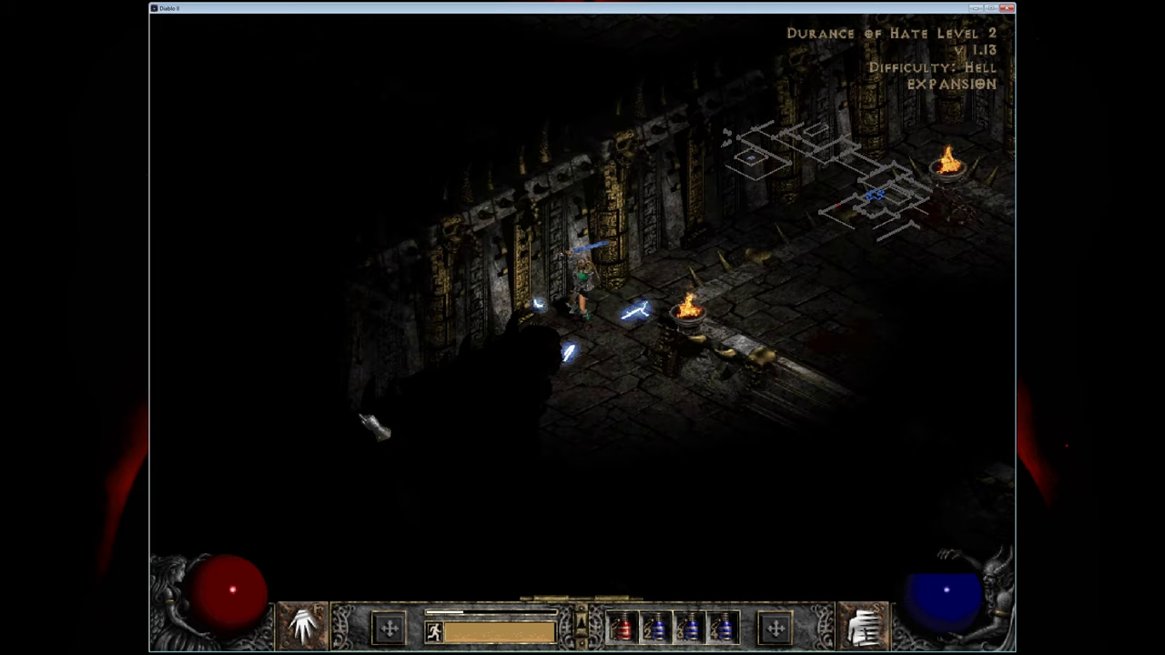
pyautogui.rightClick(364, 416)
pyautogui.rightClick(371, 318)
pyautogui.click(526, 241)
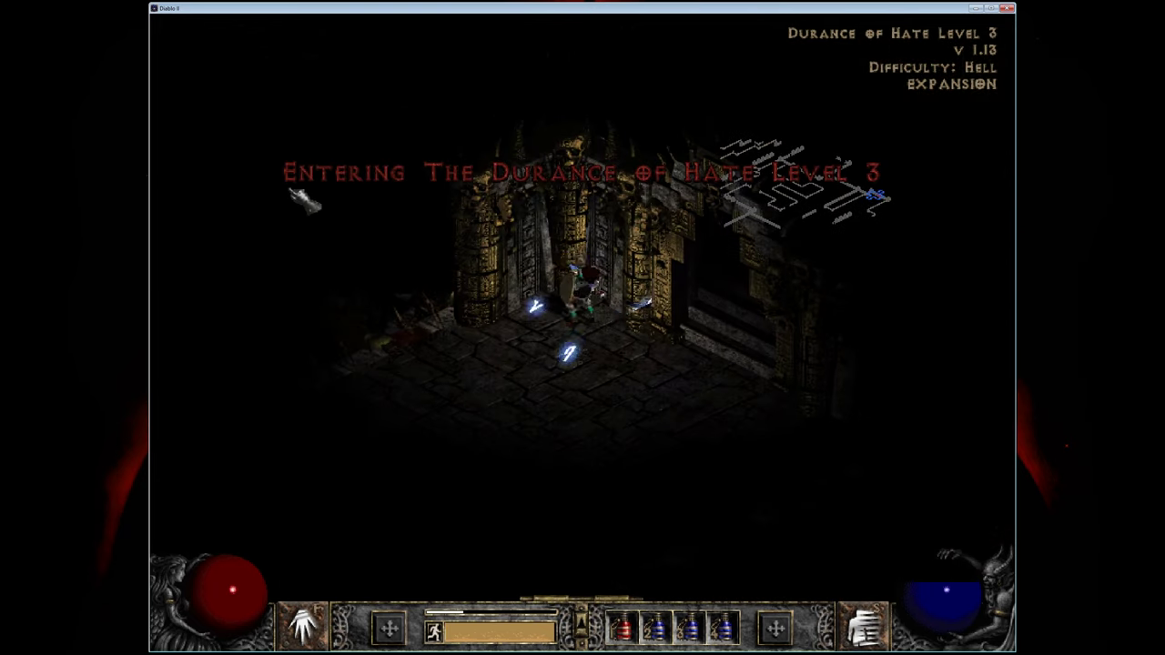
# Teleport the Sorceress across Durance of Hate Level 3 to Mephisto's platform.
pyautogui.rightClick(260, 210)
pyautogui.rightClick(304, 364)
pyautogui.rightClick(312, 307)
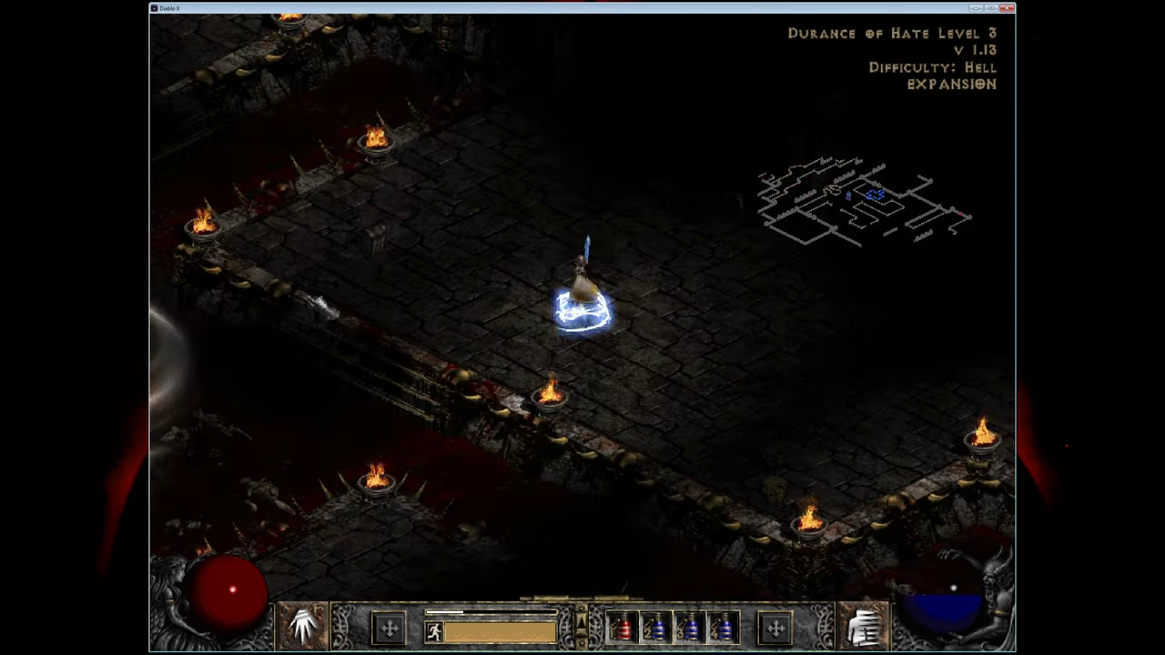
pyautogui.rightClick(369, 241)
pyautogui.rightClick(319, 332)
pyautogui.click(359, 288)
# Attack Mephisto with the Sorceress's offensive spells while repositioning her around the blood pool.
pyautogui.press('a')
pyautogui.rightClick(318, 206)
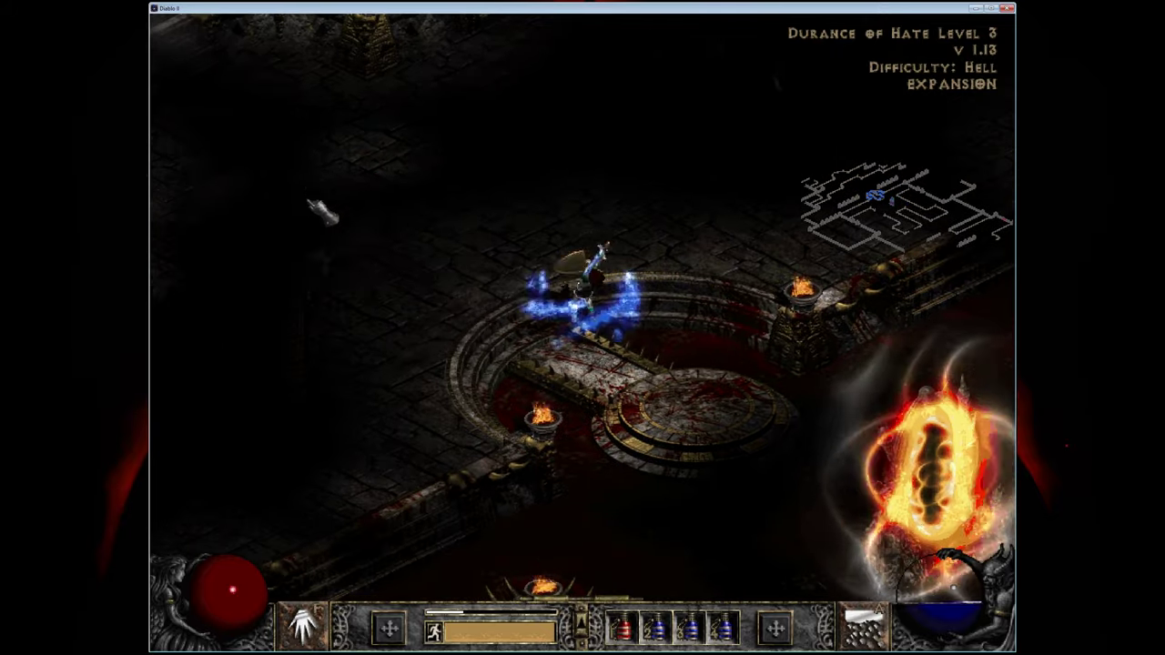
pyautogui.click(359, 207)
pyautogui.click(629, 416)
pyautogui.click(520, 203)
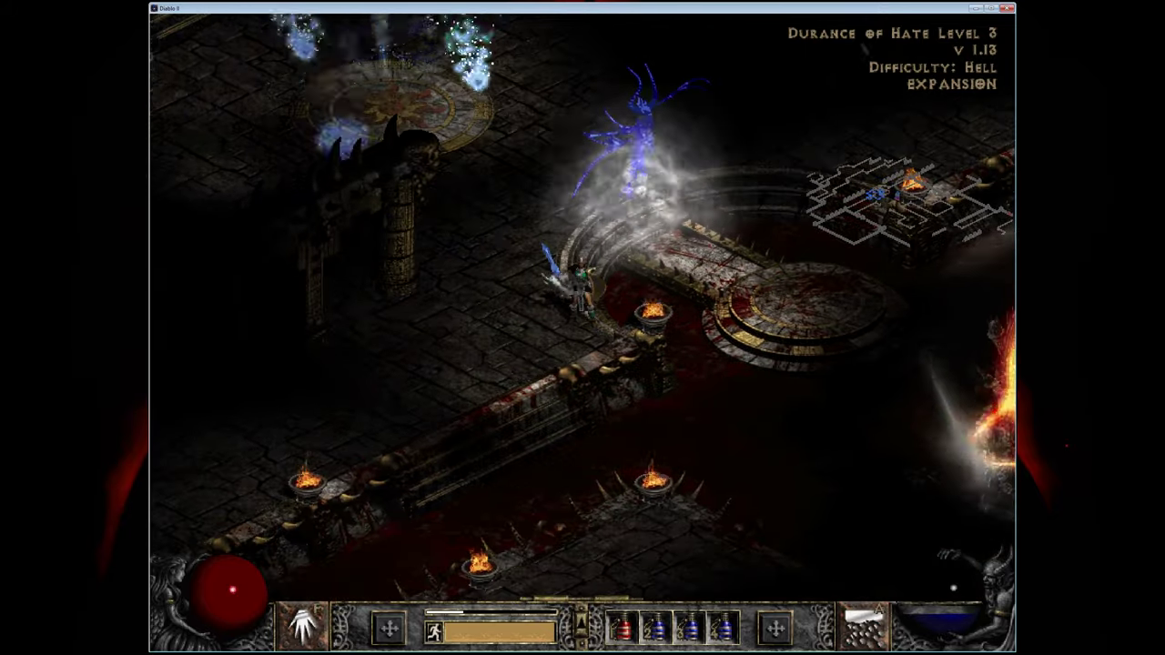
pyautogui.press('s')
pyautogui.rightClick(707, 281)
pyautogui.click(546, 364)
pyautogui.press('a')
pyautogui.rightClick(735, 284)
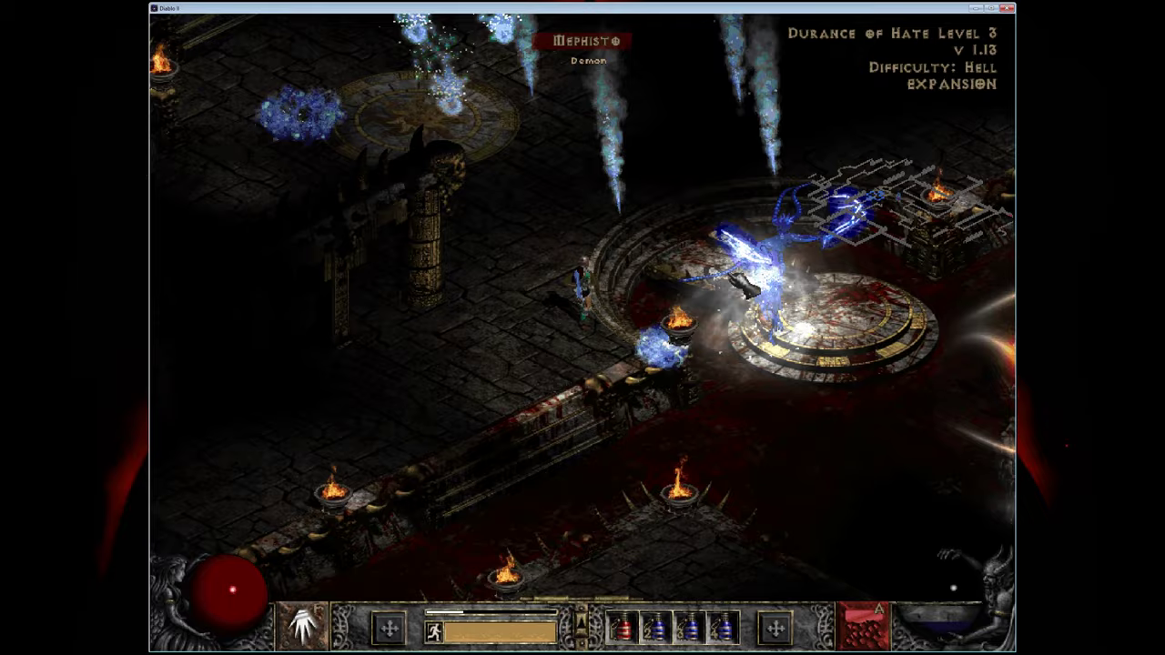
pyautogui.click(746, 282)
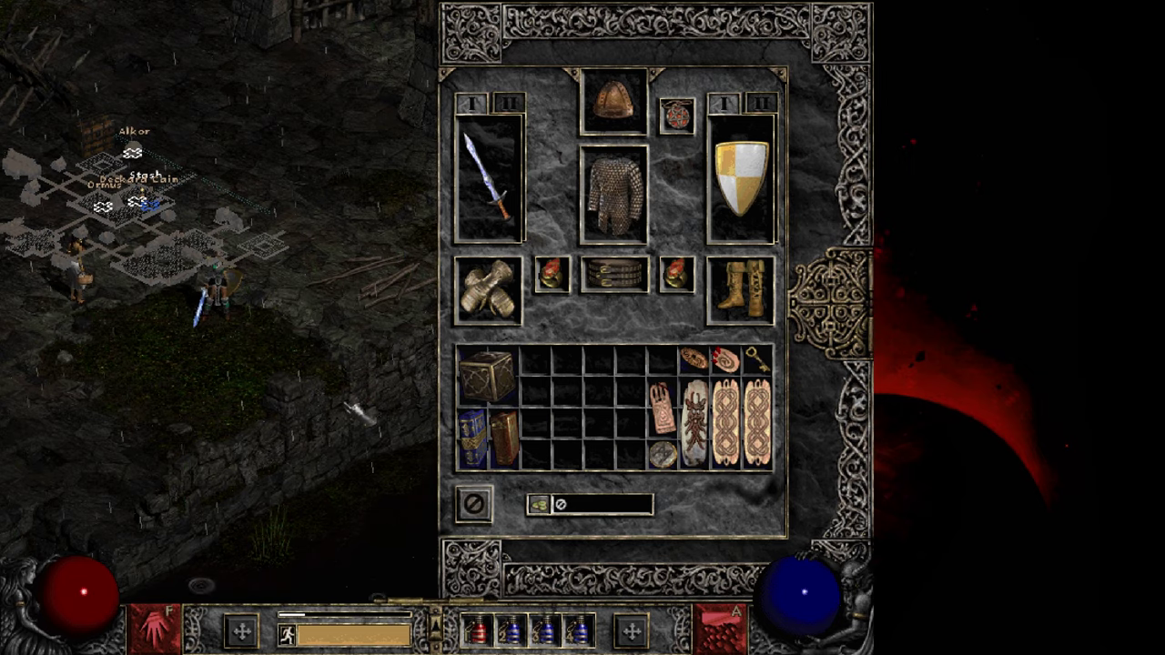
# Close the Sorceress's inventory in Kurast Docks.
pyautogui.press('i')
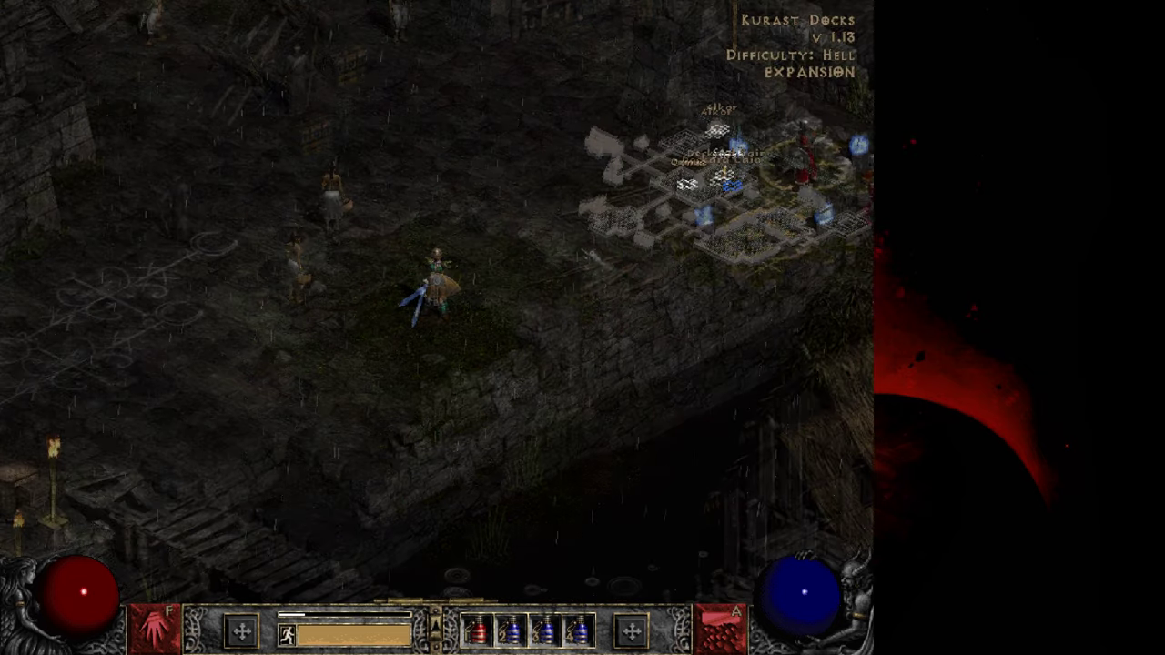
pyautogui.moveTo(4, 395); pyautogui.dragTo(4, 314)
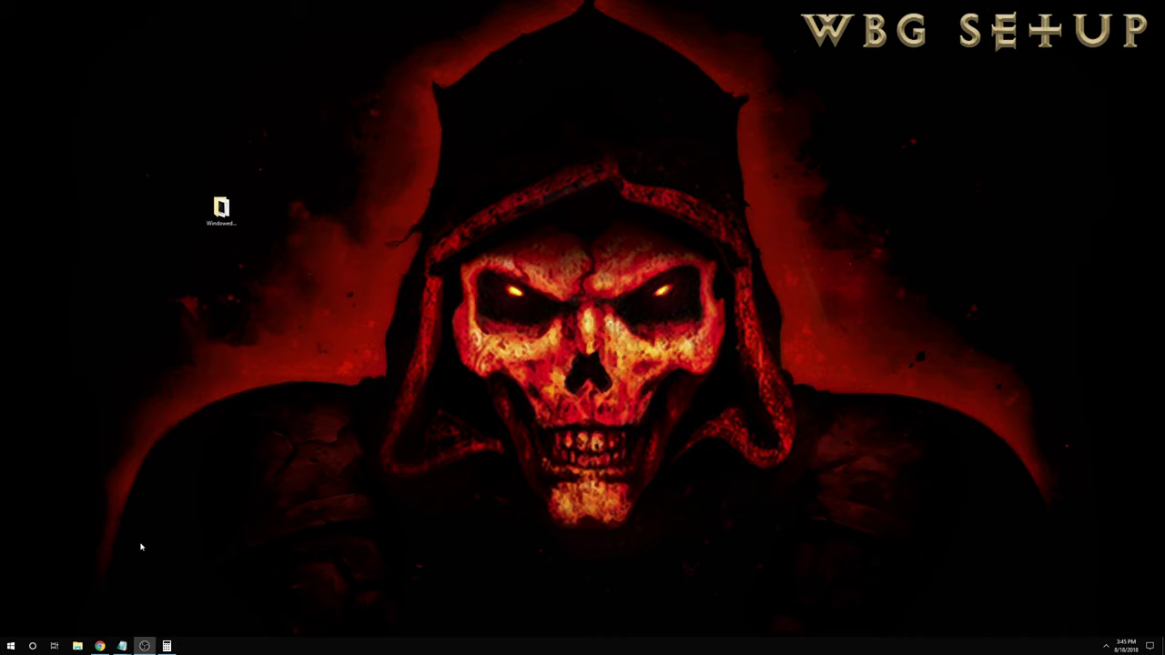
# Switch to Chrome, download the Windowed Borderless Gaming zip from its westechsolutions.net download page and close the browser.
pyautogui.click(100, 645)
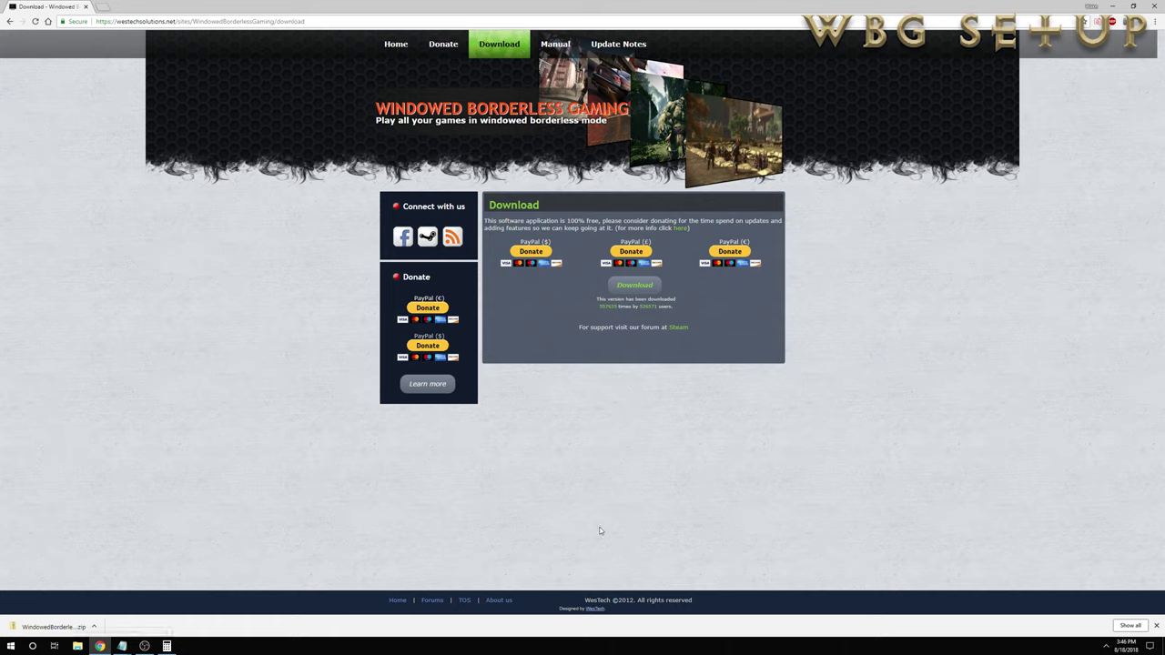
pyautogui.click(1153, 6)
# Run WindowedBorderlessGaming.exe from the extracted desktop folder and close the folder window.
pyautogui.doubleClick(221, 209)
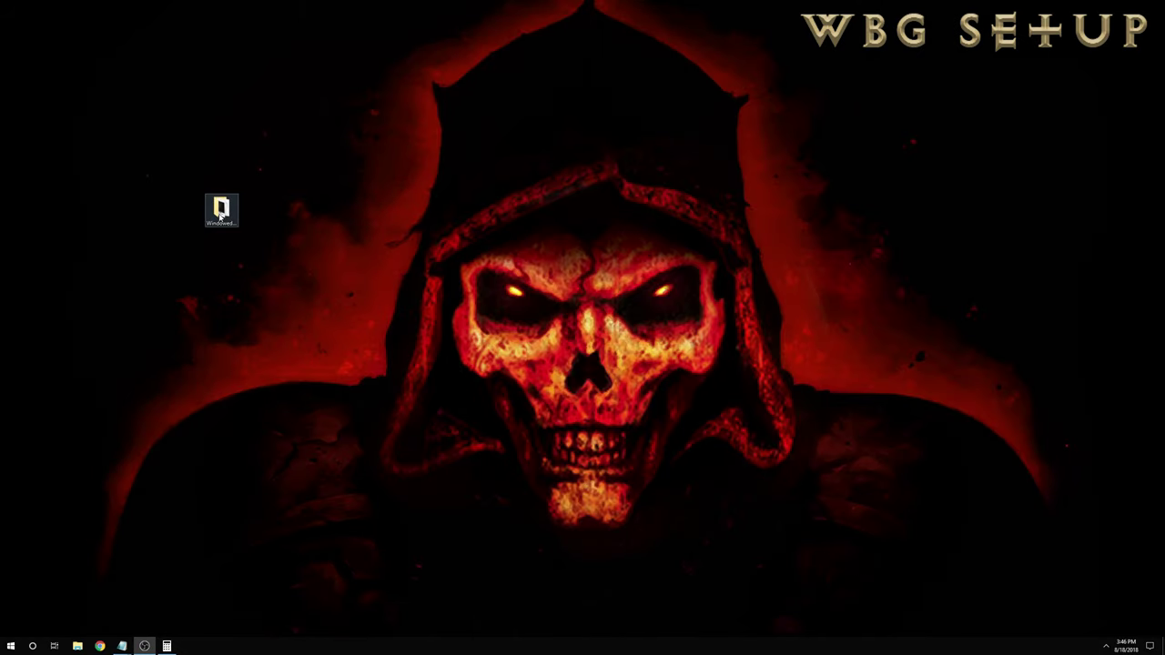
pyautogui.moveTo(523, 395); pyautogui.dragTo(510, 373)
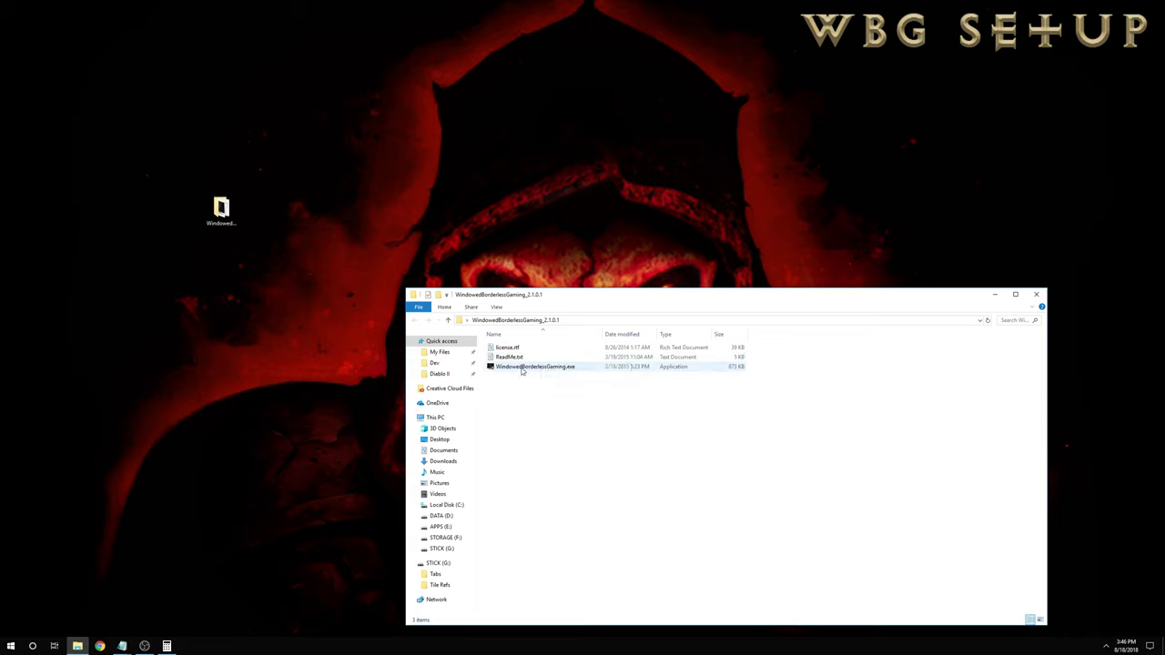
pyautogui.click(522, 369)
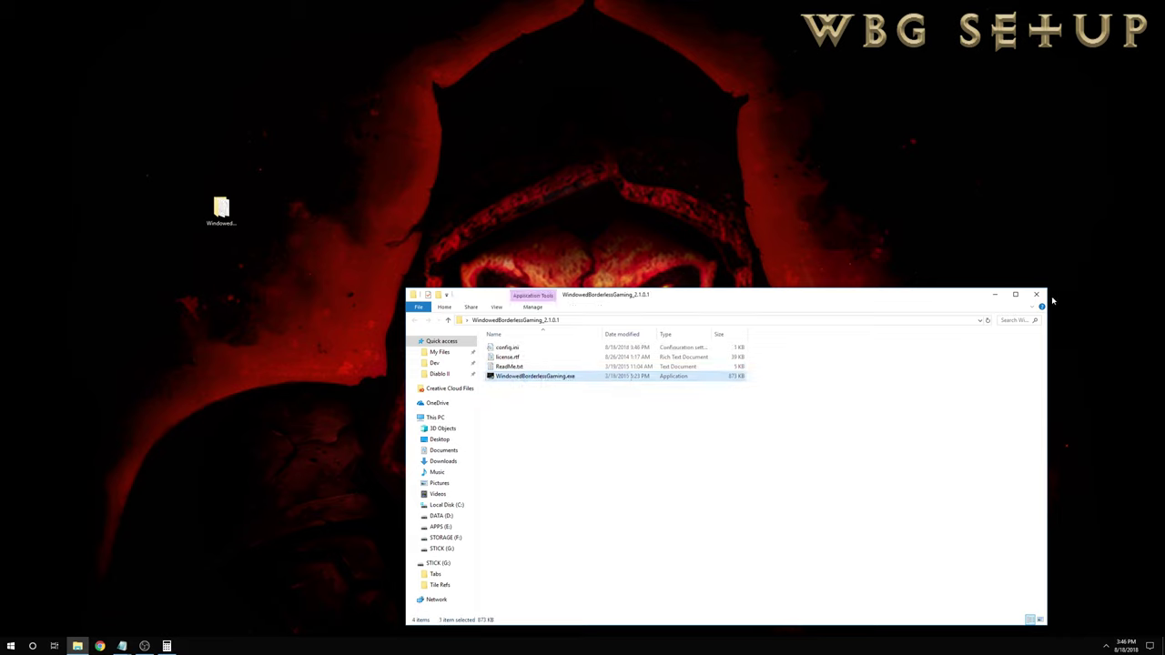
pyautogui.press('Up')
pyautogui.press('Up')
pyautogui.press('Up')
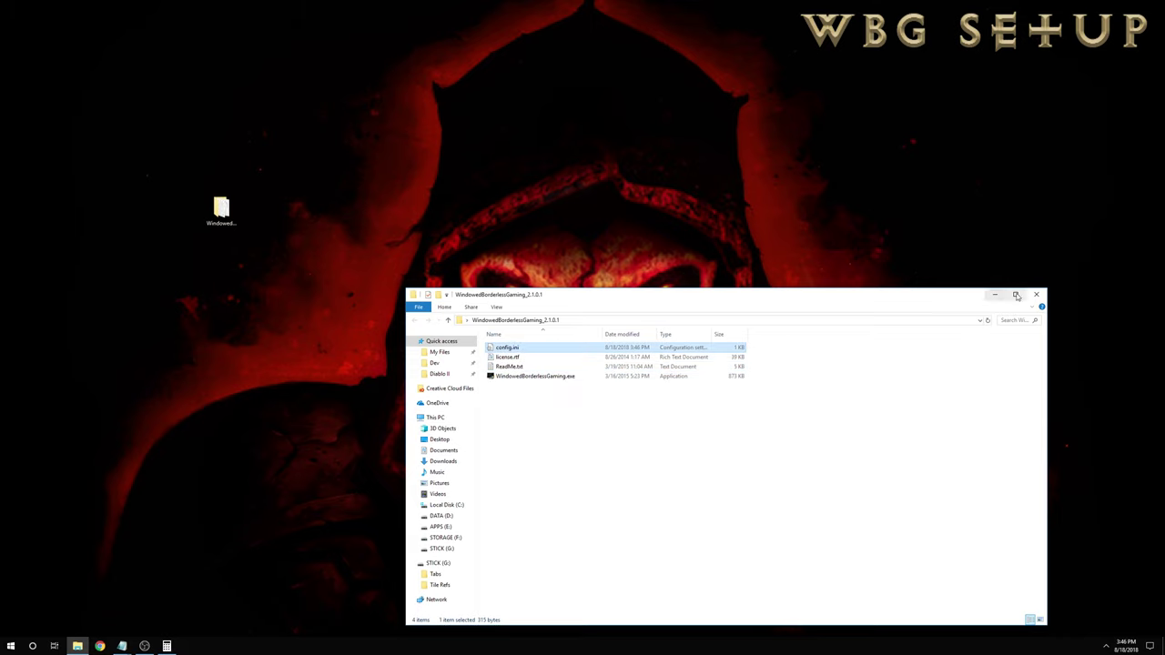
pyautogui.click(1035, 294)
# Check the hidden system tray icons for Windowed Borderless Gaming.
pyautogui.click(1106, 646)
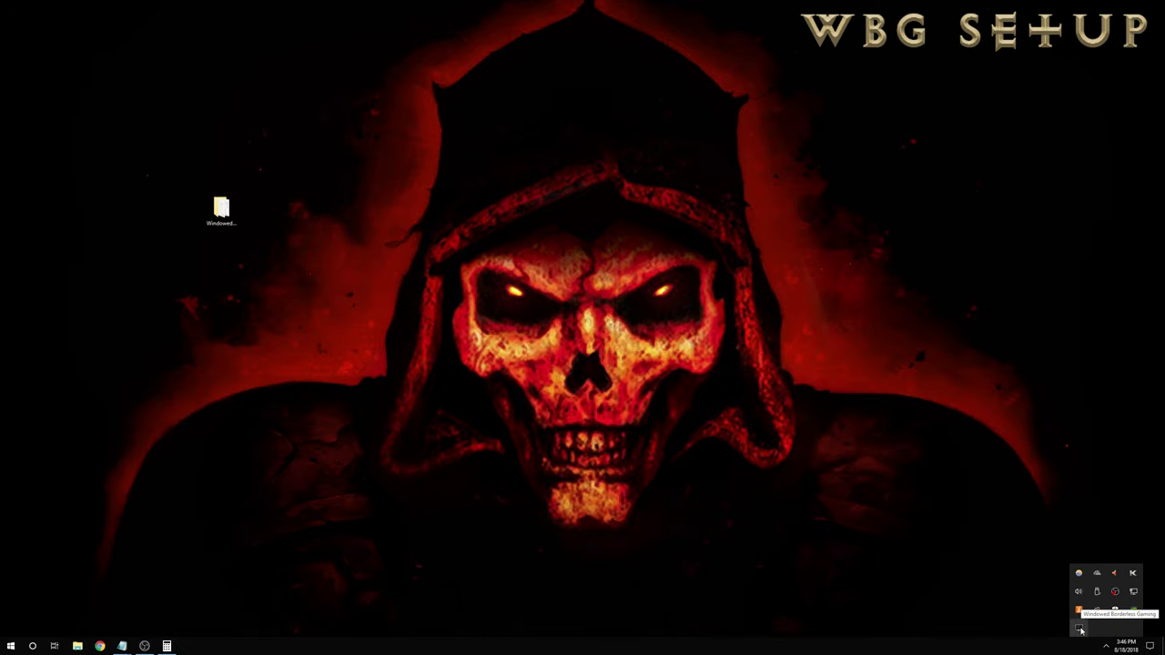
pyautogui.click(479, 485)
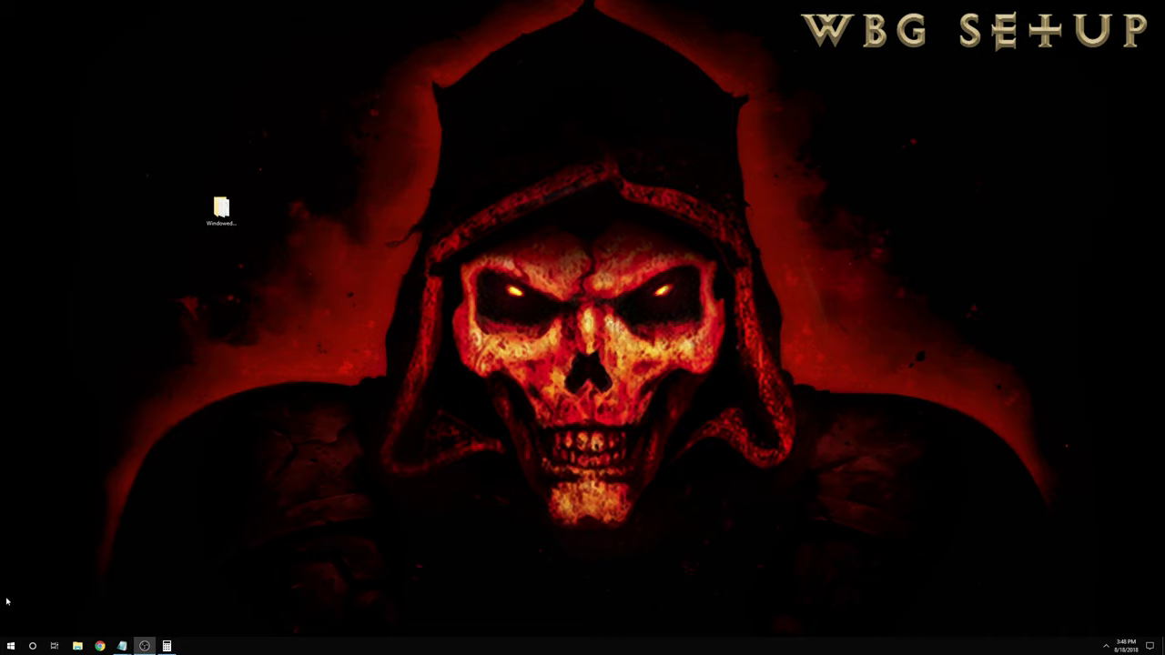
# Launch Diablo II in a window through PlugY, The Survival Kit.
pyautogui.click(10, 646)
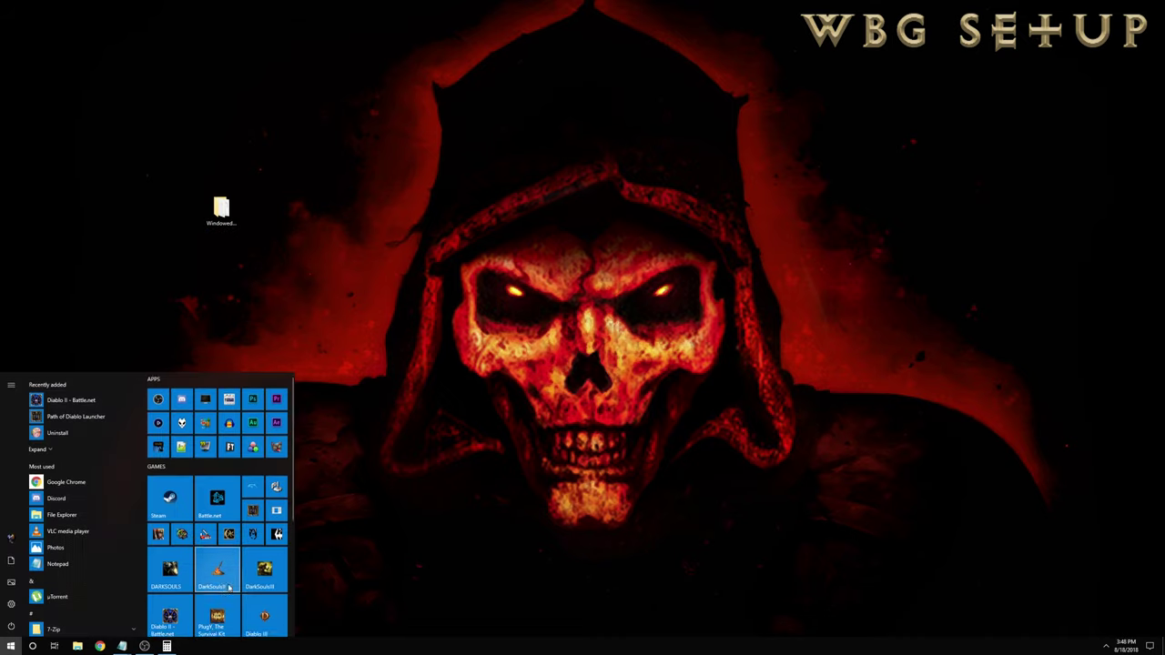
pyautogui.scroll(-1, 228, 582)
pyautogui.click(221, 505)
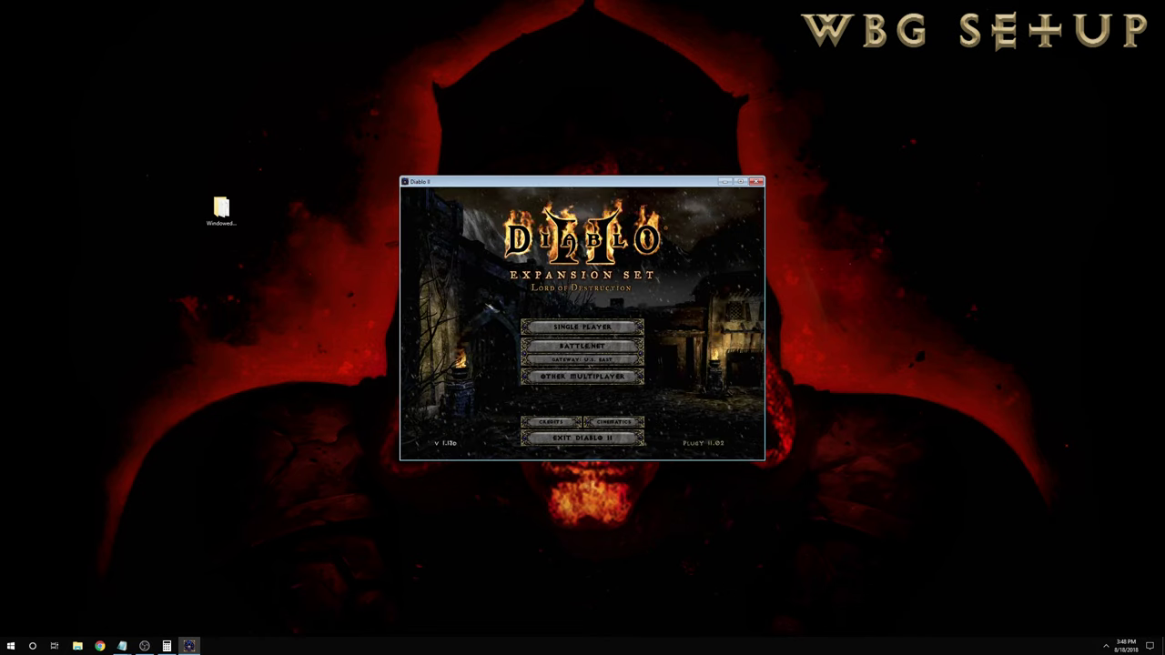
pyautogui.click(801, 584)
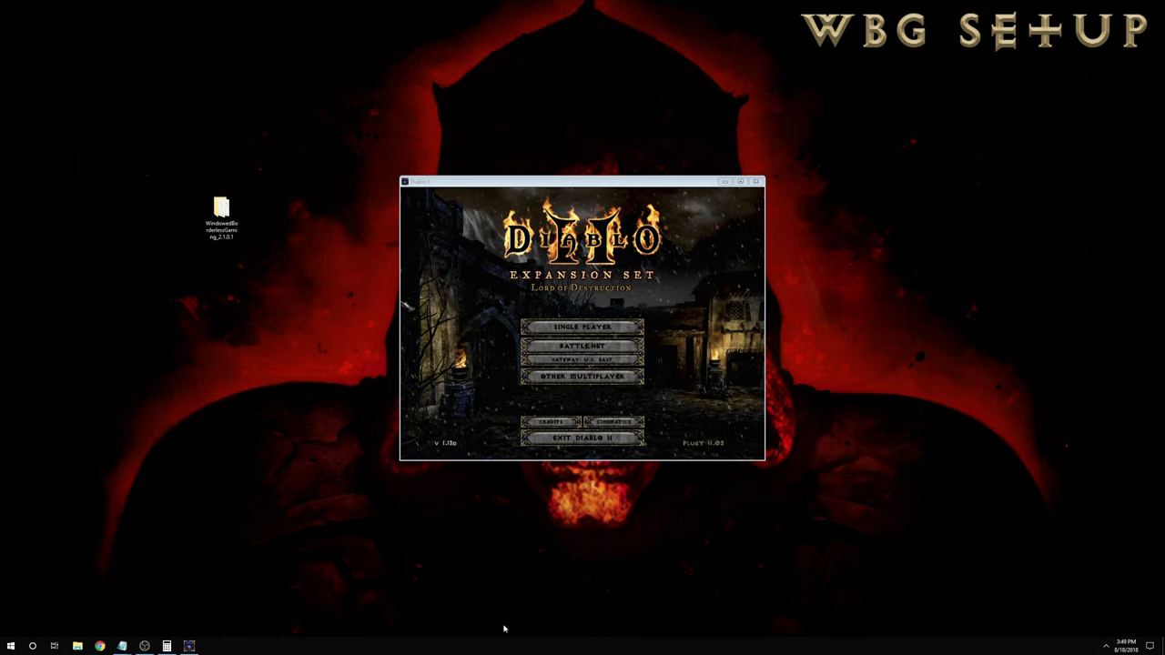
# Add the Diablo II window to Windowed Borderless Gaming so it becomes borderless.
pyautogui.click(1106, 646)
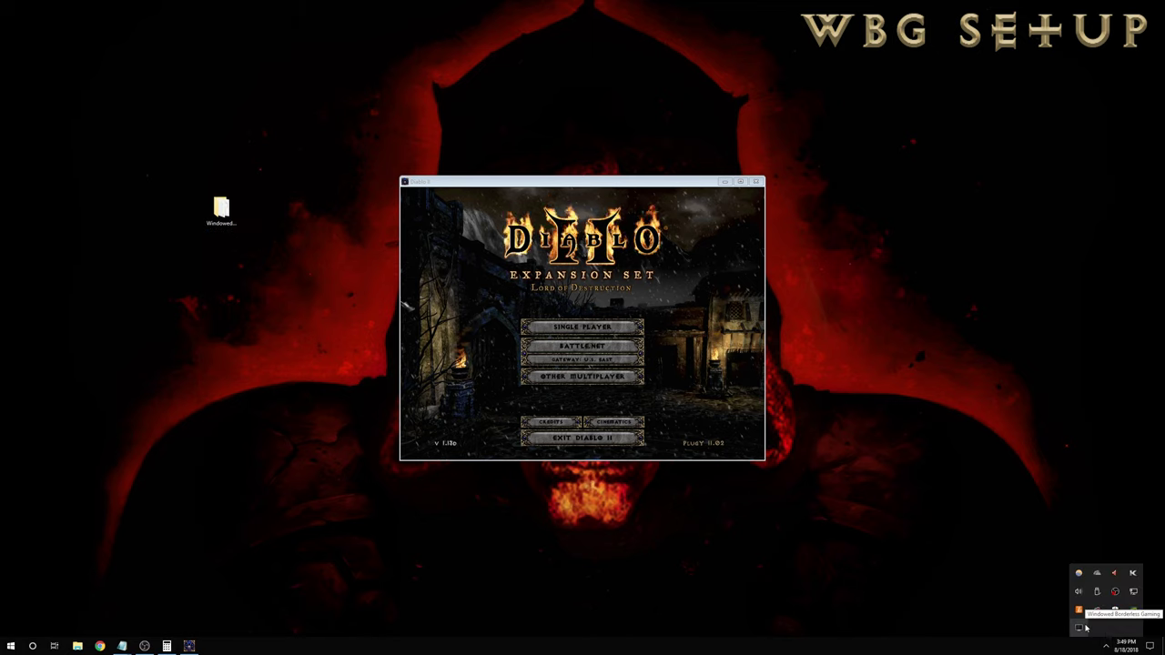
pyautogui.rightClick(1083, 628)
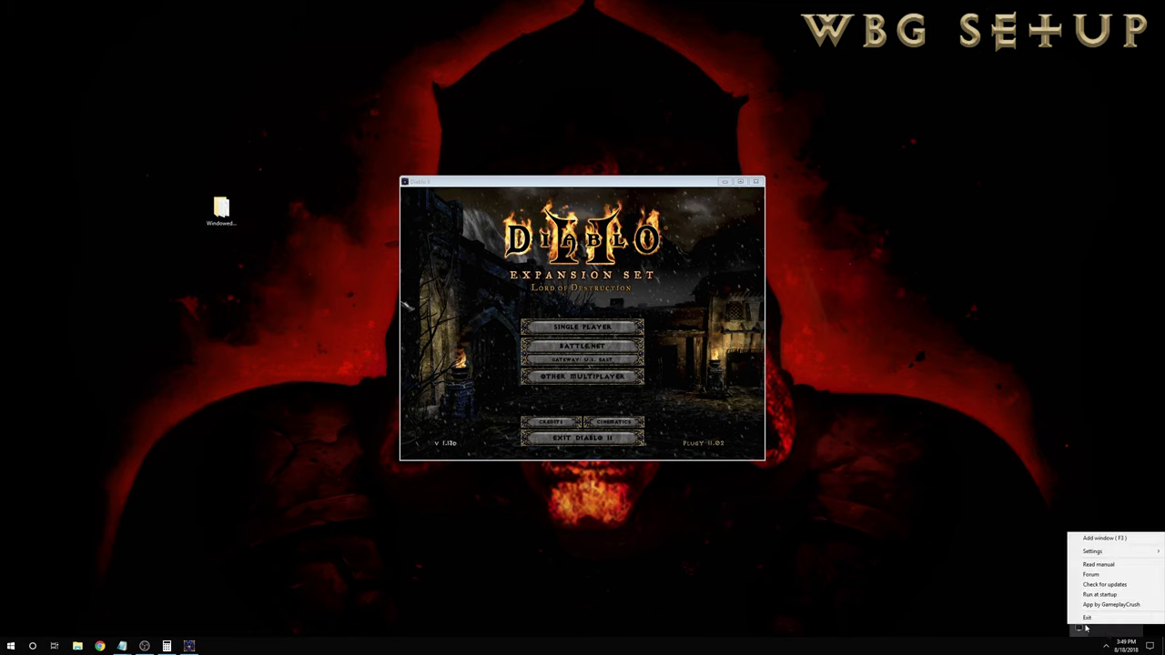
pyautogui.click(1101, 539)
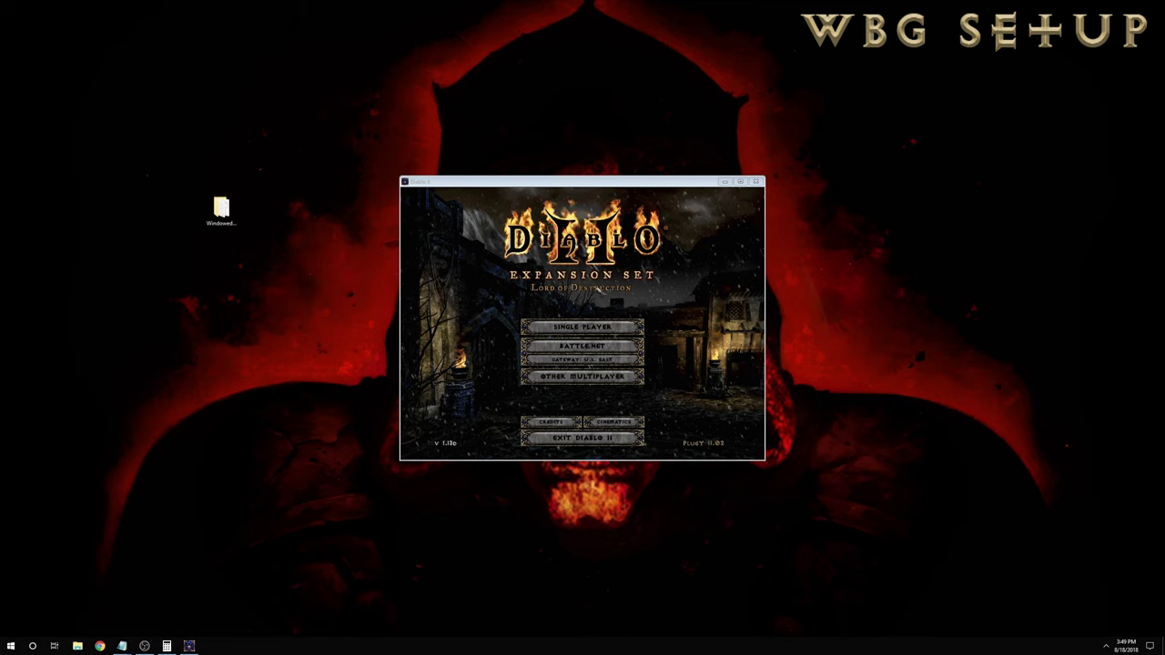
pyautogui.click(463, 377)
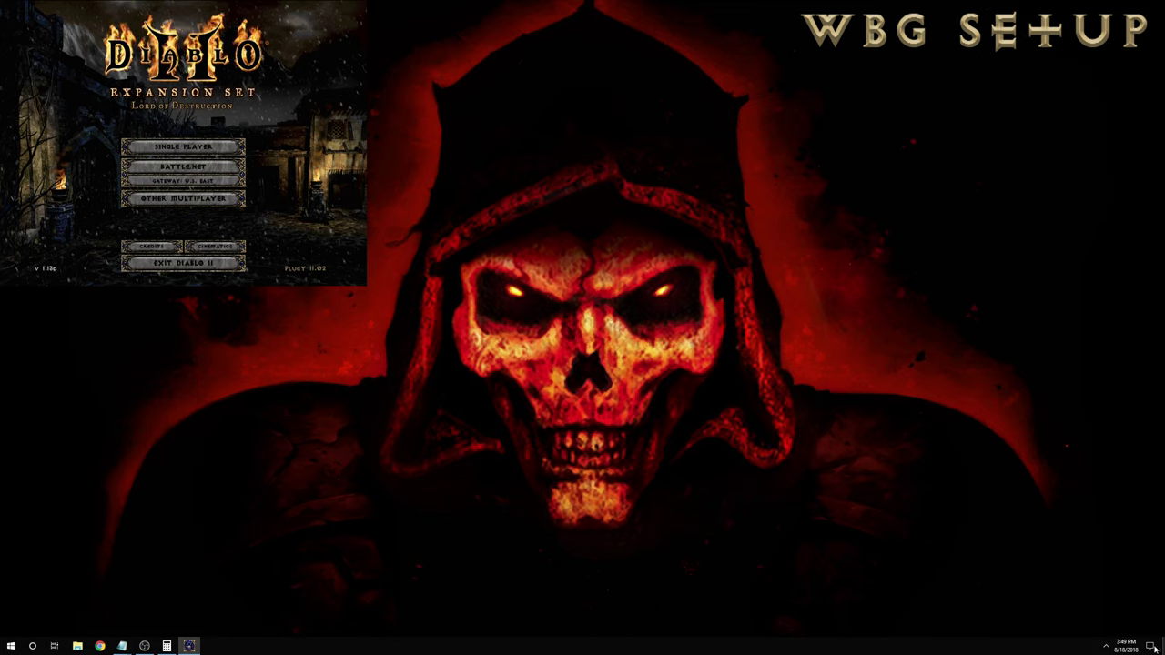
# Open the Windowed Borderless Gaming game settings for Diablo II and move the dialog farther away from the game window.
pyautogui.click(1106, 647)
pyautogui.rightClick(1079, 628)
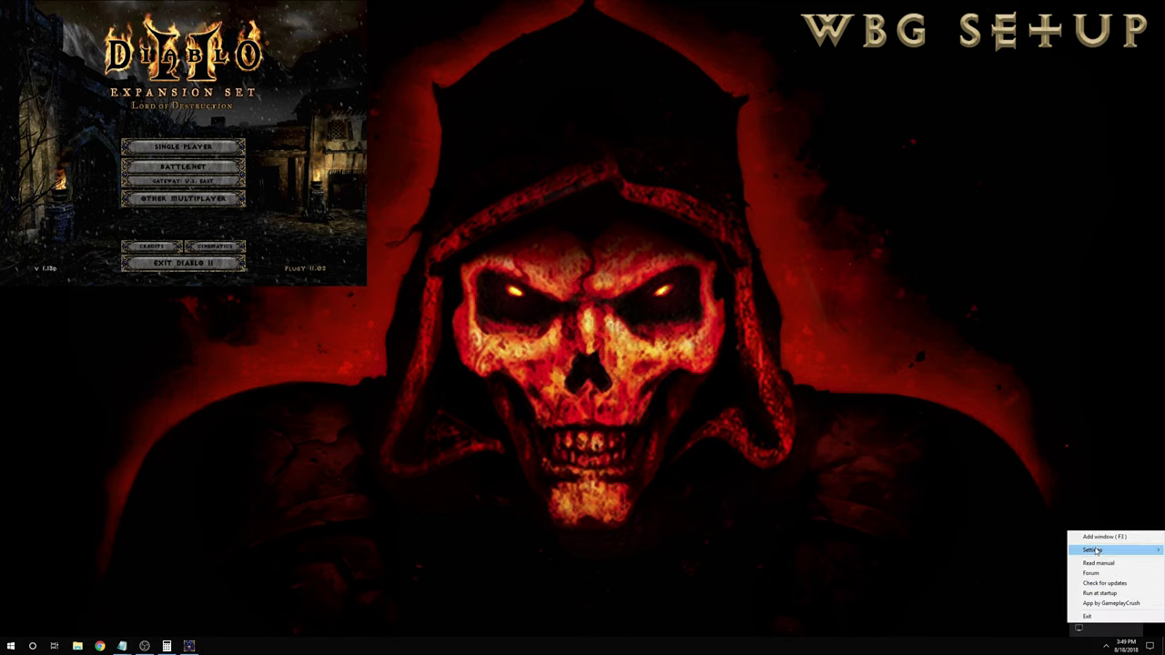
pyautogui.moveTo(1096, 551)
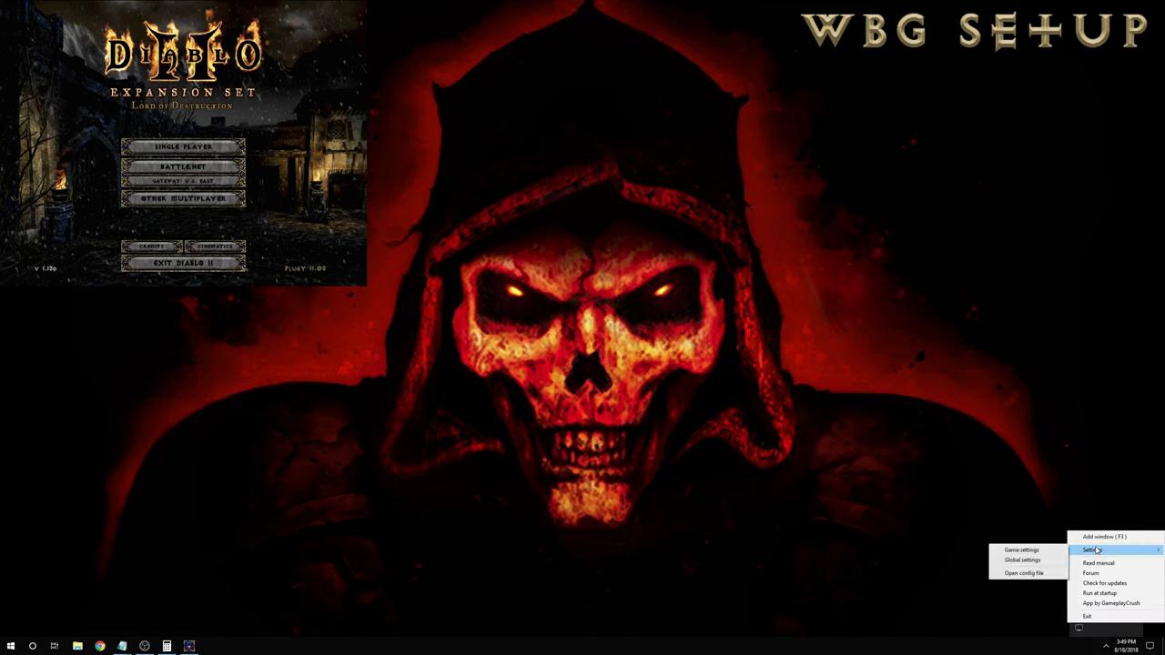
pyautogui.click(1022, 550)
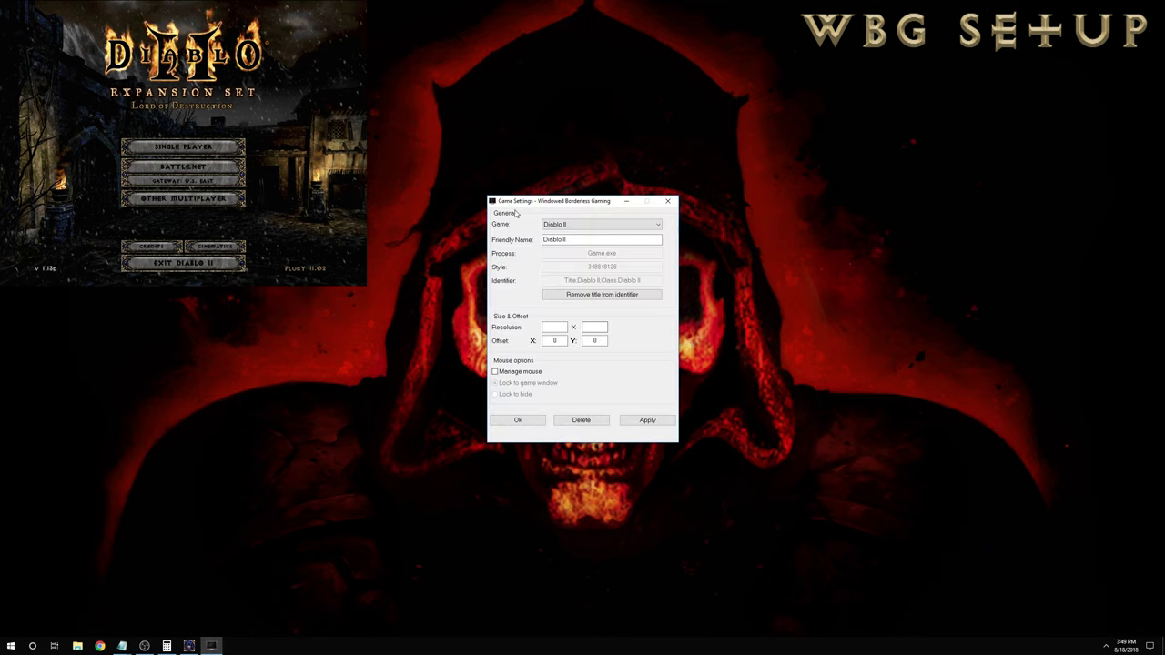
pyautogui.moveTo(565, 200); pyautogui.dragTo(746, 222)
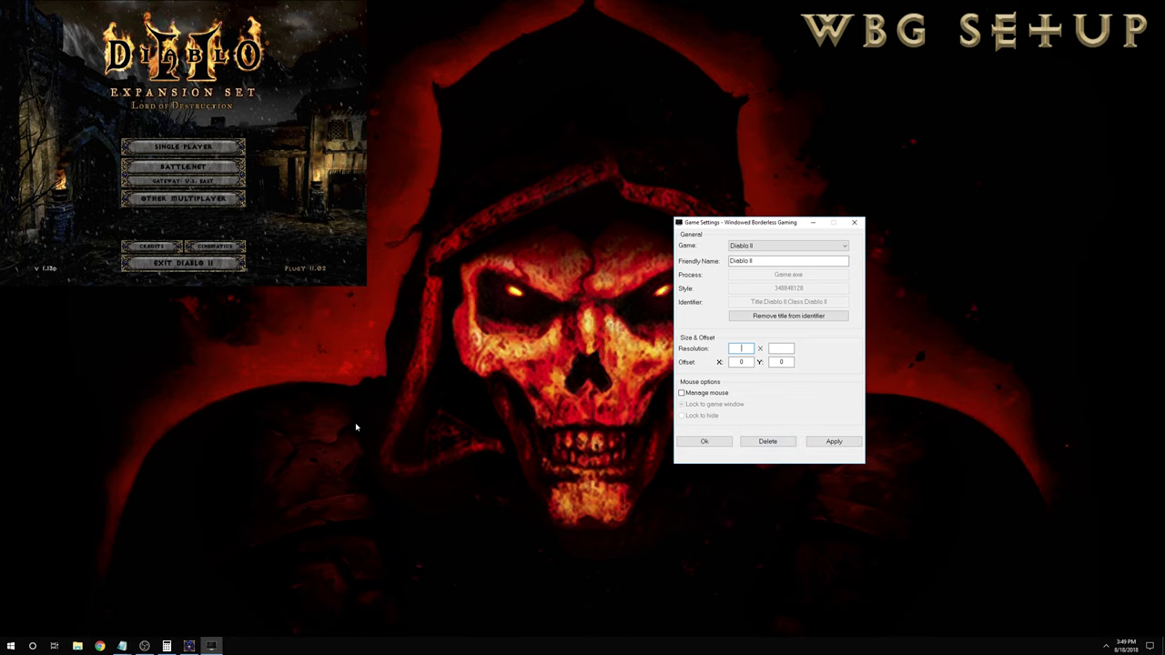
# Set the Diablo II window resolution to 1920 x 1440 and apply it.
pyautogui.moveTo(499, 1); pyautogui.dragTo(503, 650)
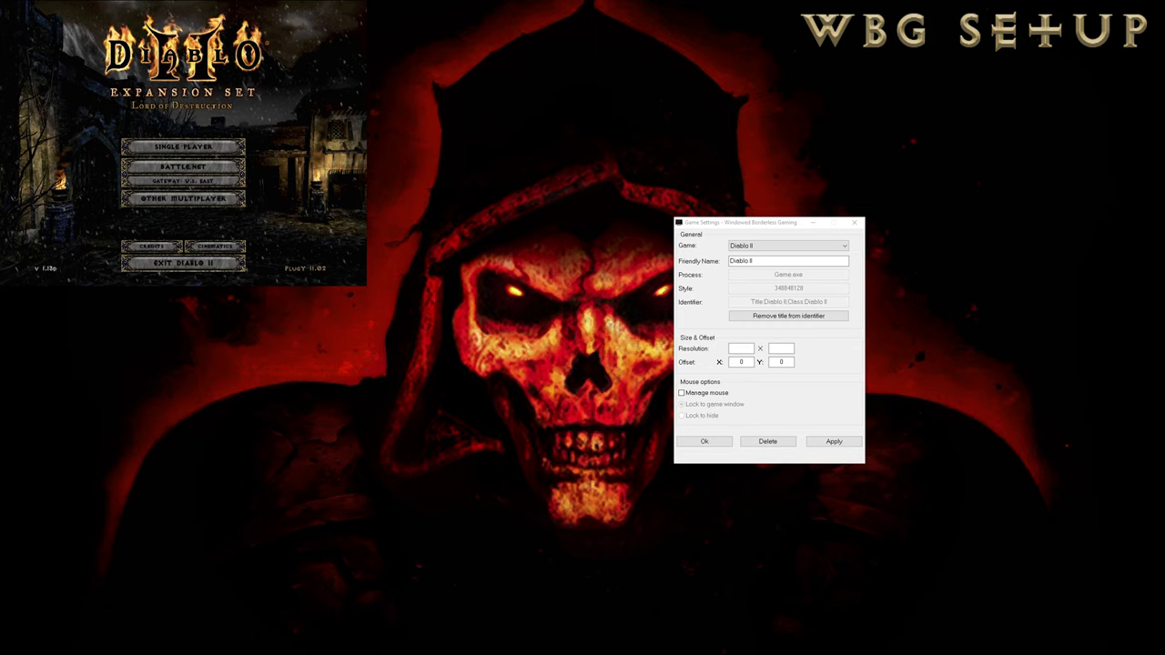
pyautogui.click(740, 348)
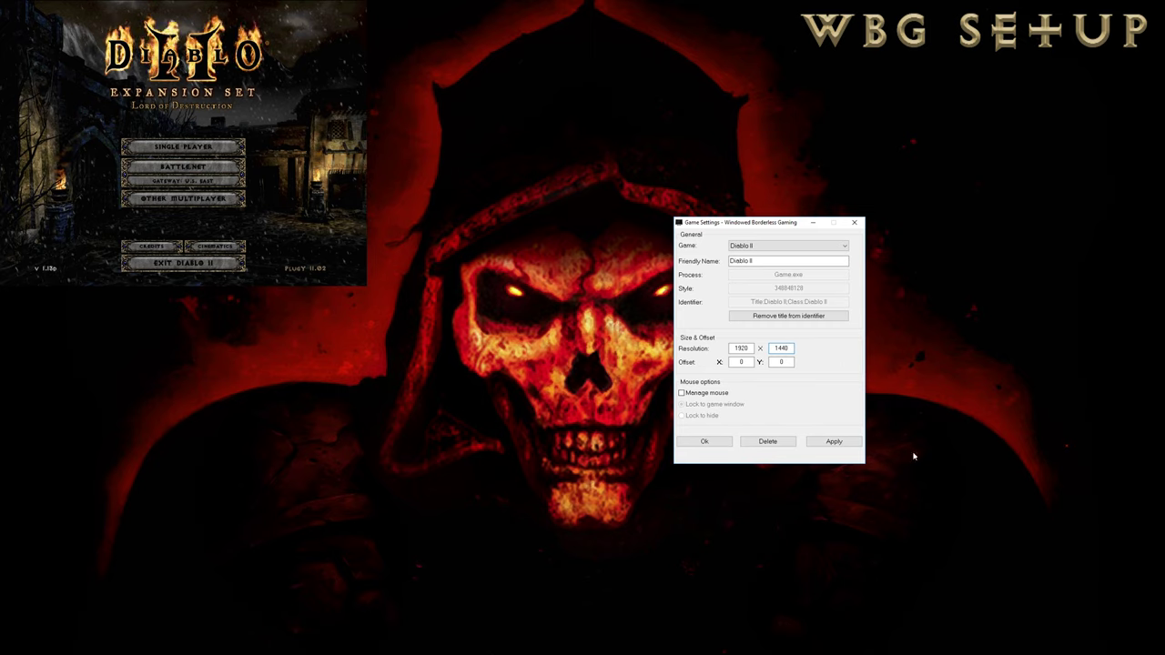
pyautogui.click(843, 444)
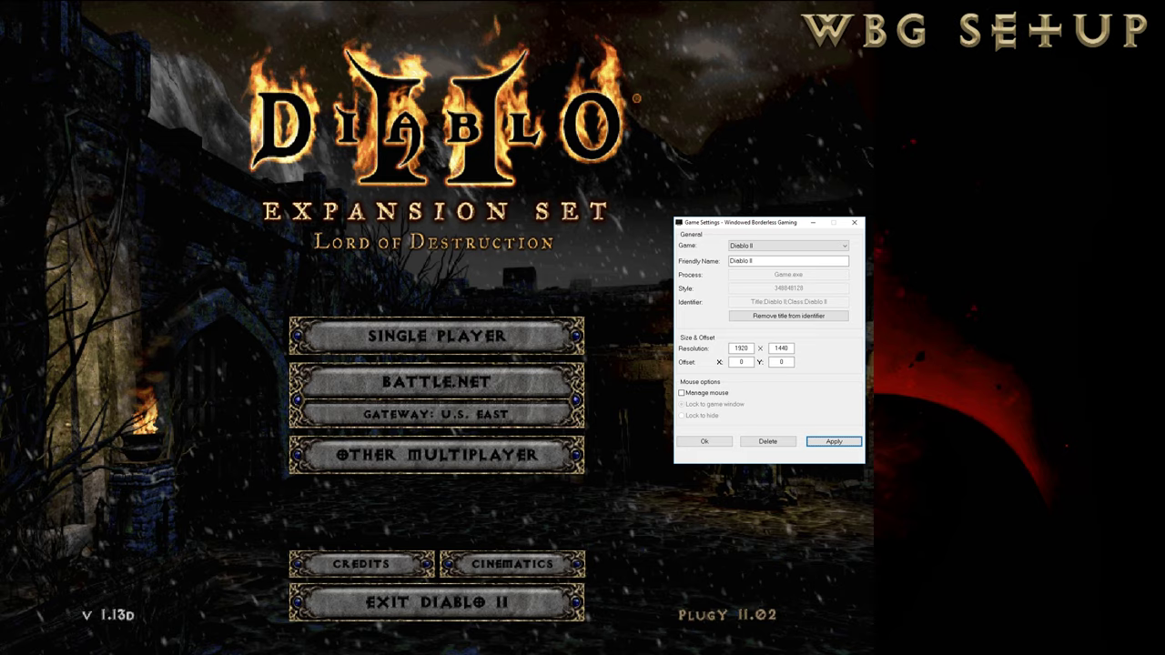
# Move the Game Settings dialog off the enlarged game window onto the free desktop area.
pyautogui.click(433, 324)
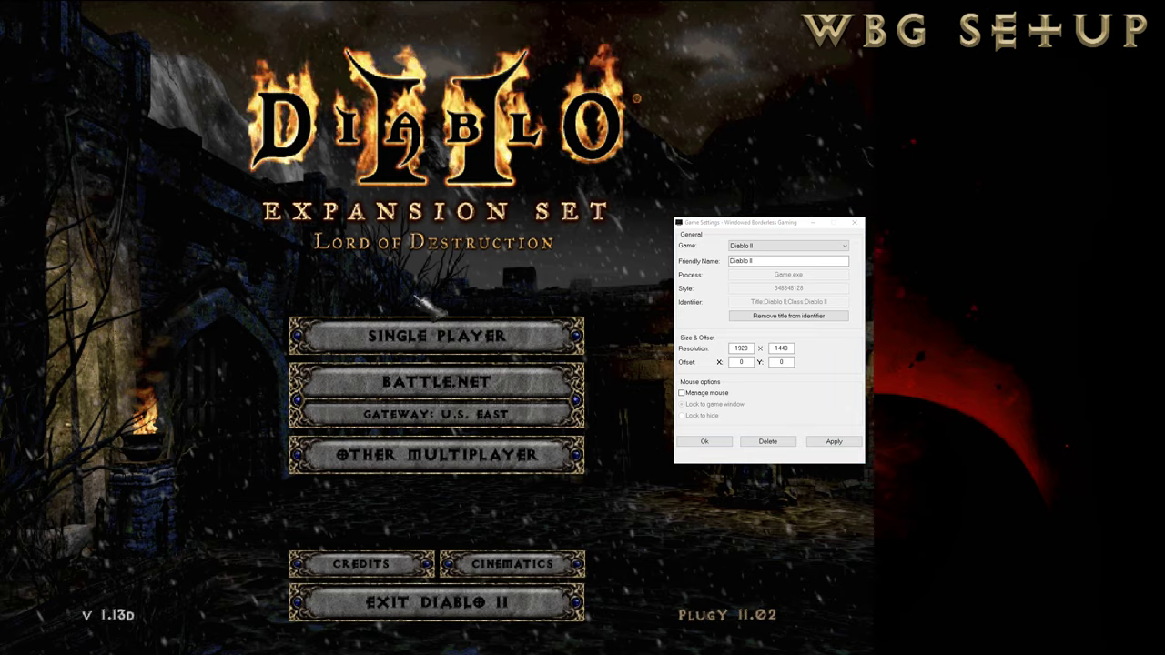
pyautogui.hotkey('alt', 'Tab')
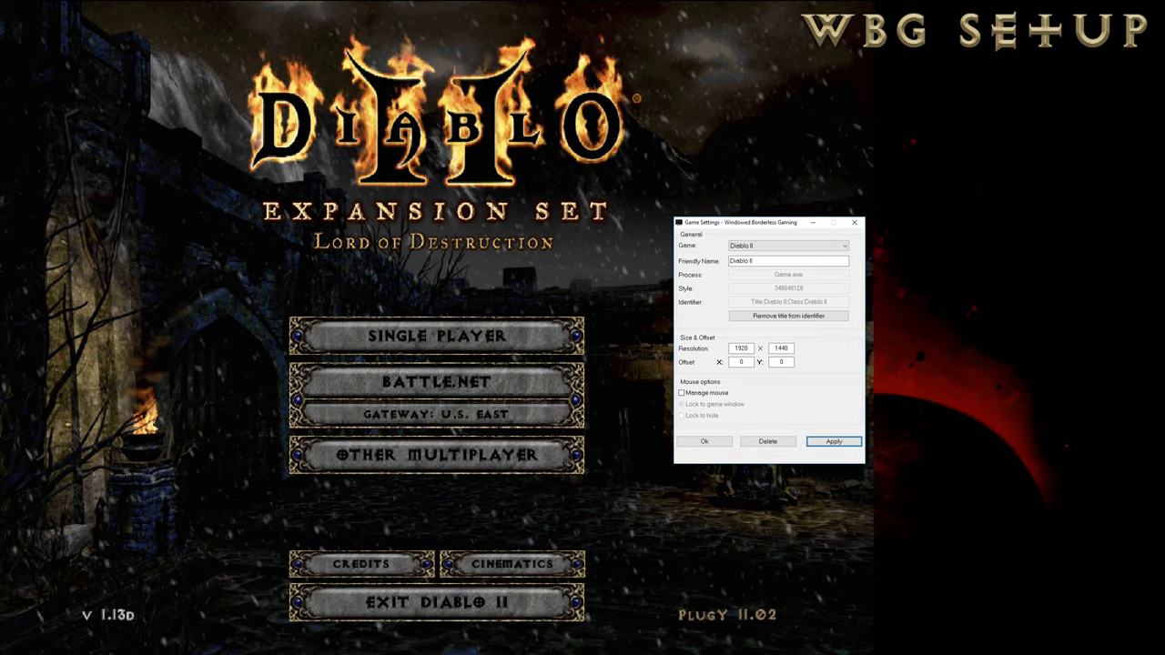
pyautogui.moveTo(759, 224); pyautogui.dragTo(1012, 395)
# Start a single-player game with the level 83 Sorceress on Hell difficulty.
pyautogui.click(364, 247)
pyautogui.click(429, 344)
pyautogui.doubleClick(190, 146)
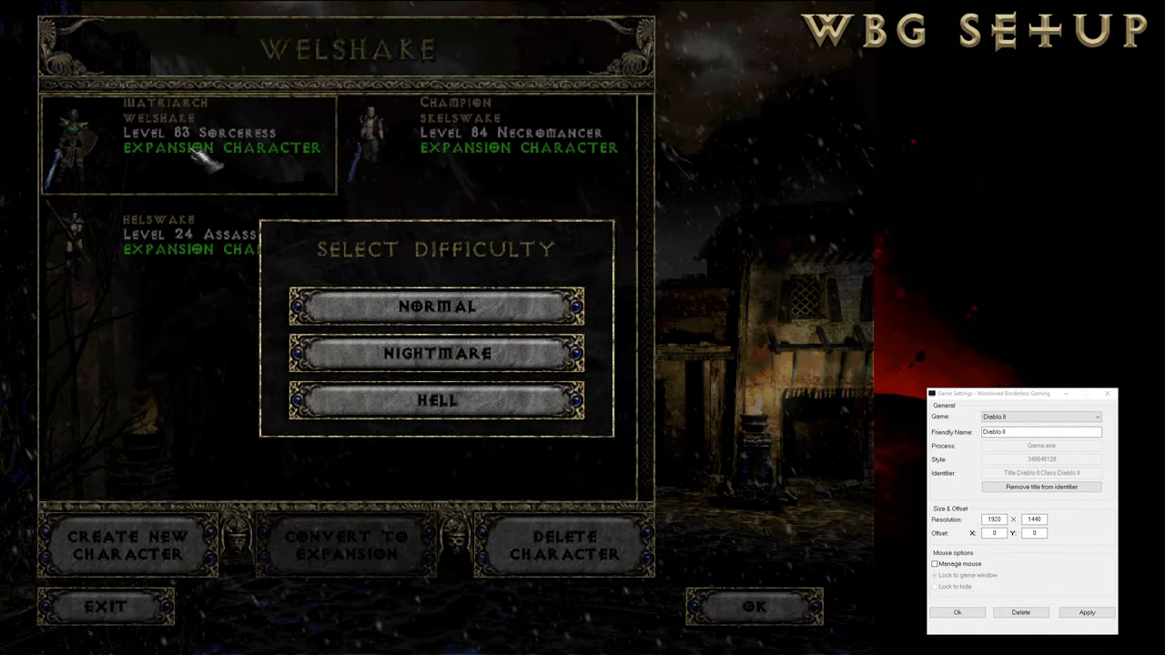
pyautogui.click(463, 411)
# Move the Sorceress through Kurast Docks to the wooden bridge and display the automap.
pyautogui.click(634, 339)
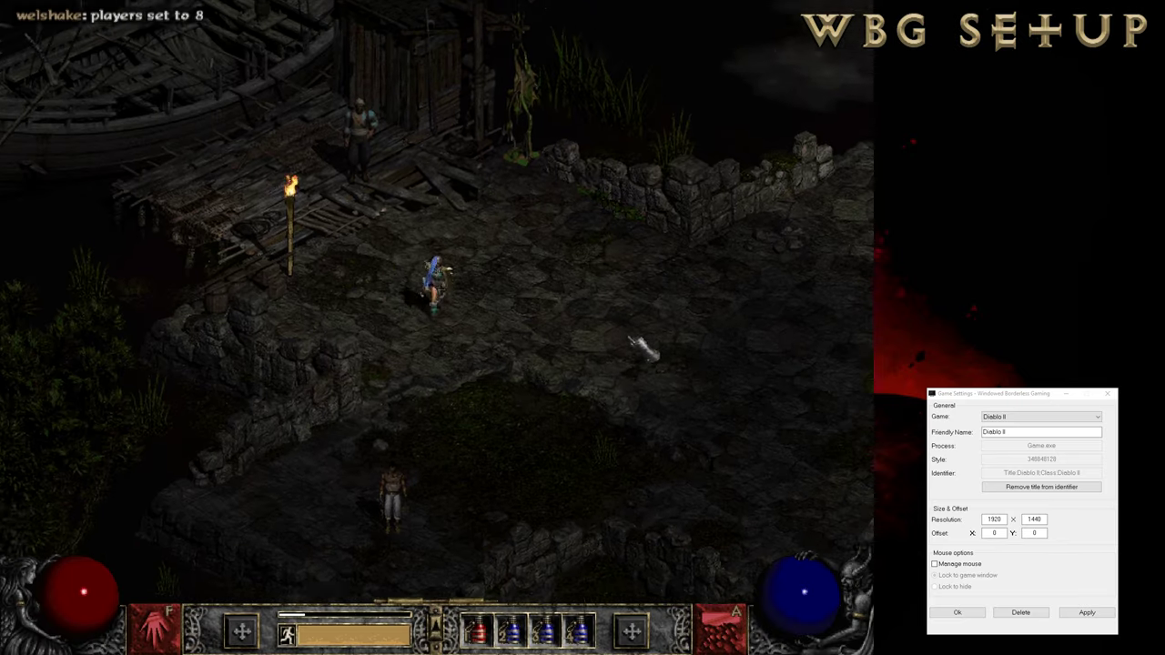
pyautogui.rightClick(674, 338)
pyautogui.click(664, 244)
pyautogui.press('Tab')
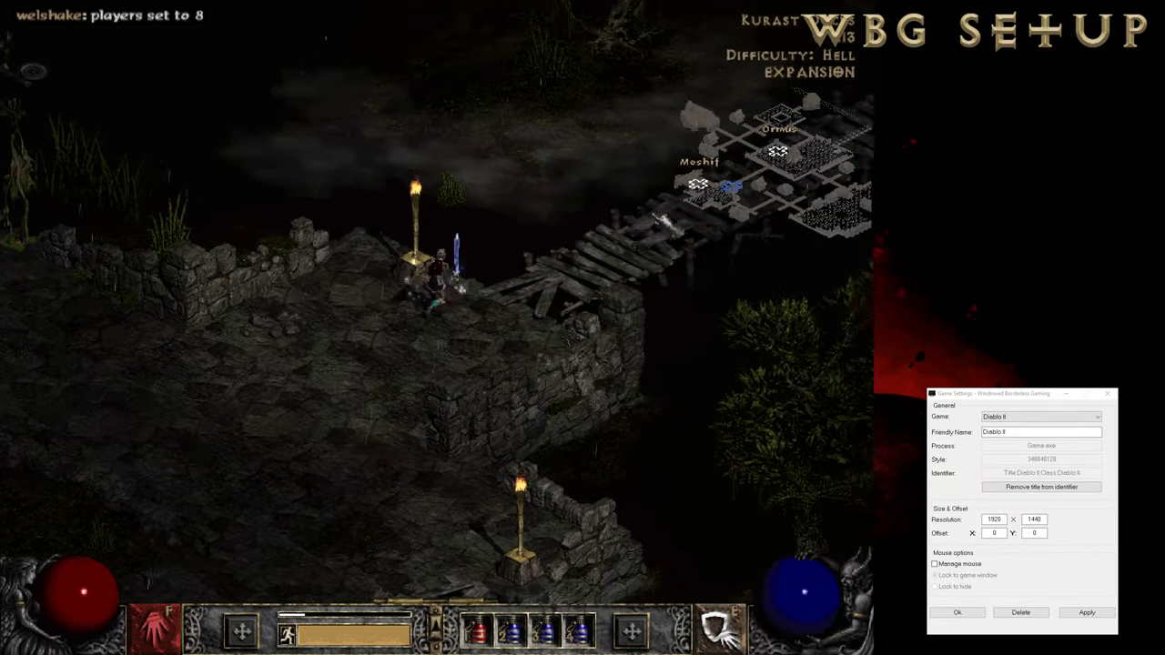
# View the inventory and character screens in the enlarged game window, close them, and move the Sorceress across the wooden bridge.
pyautogui.press('i')
pyautogui.press('c')
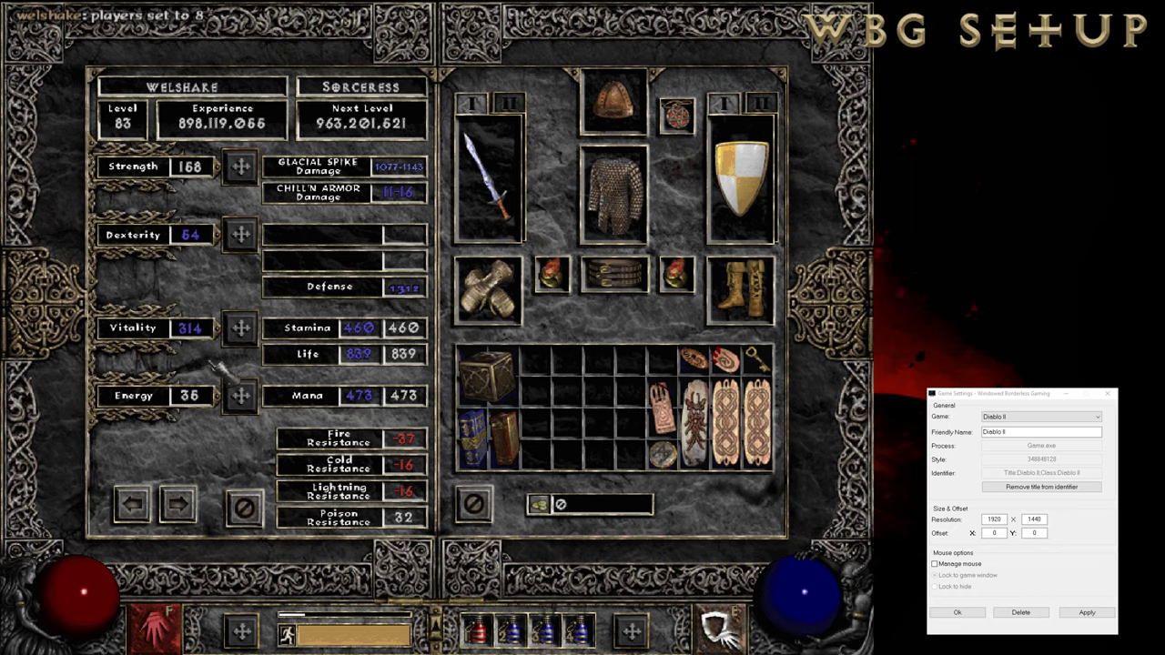
pyautogui.press('space')
pyautogui.click(634, 180)
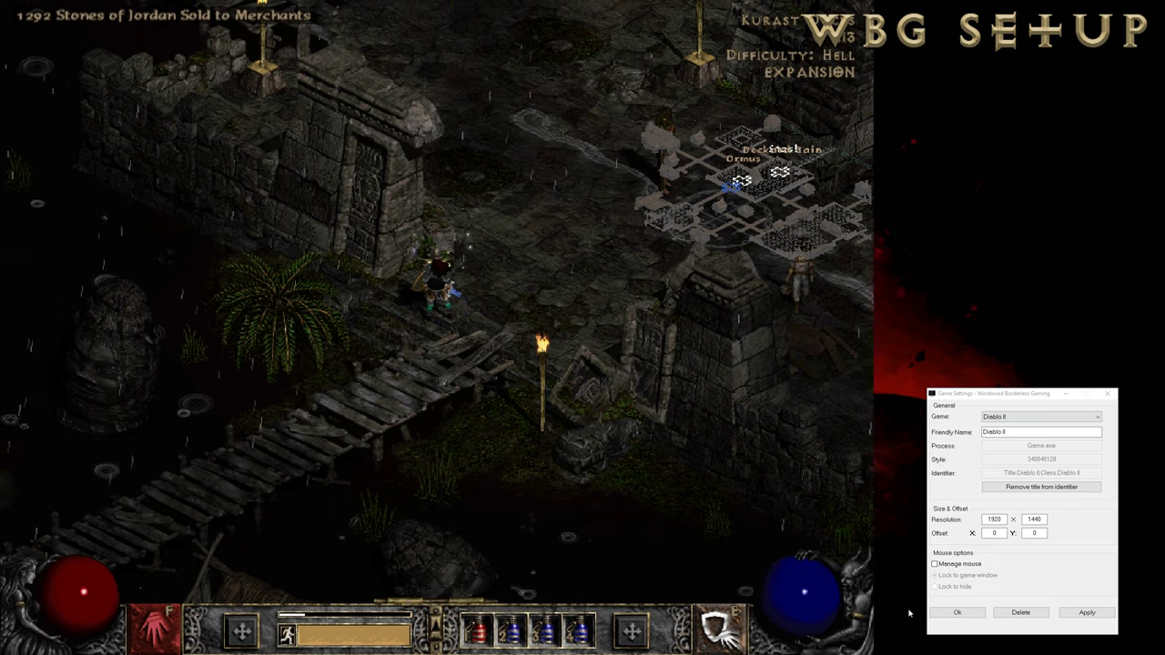
# Try the Manage mouse option in the Diablo II game settings and turn it off again.
pyautogui.click(959, 564)
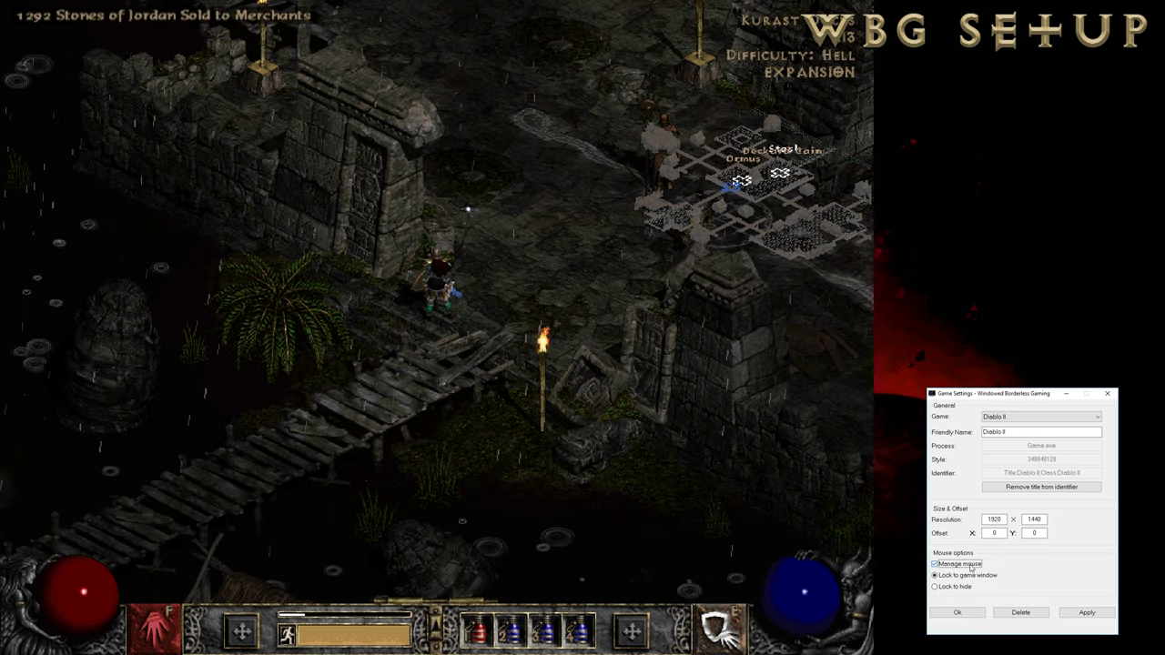
pyautogui.click(960, 565)
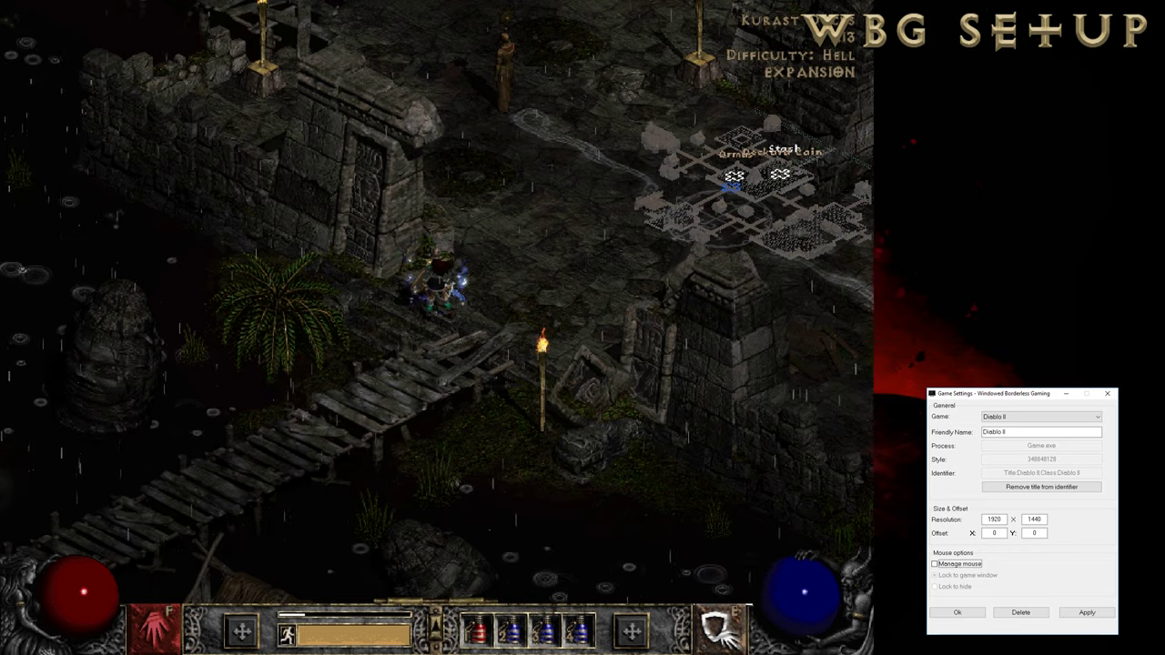
# Switch to the Calculator and divide the screen height 1440 by 0.75 to get the matching 4:3 width.
pyautogui.hotkey('alt', 'Tab')
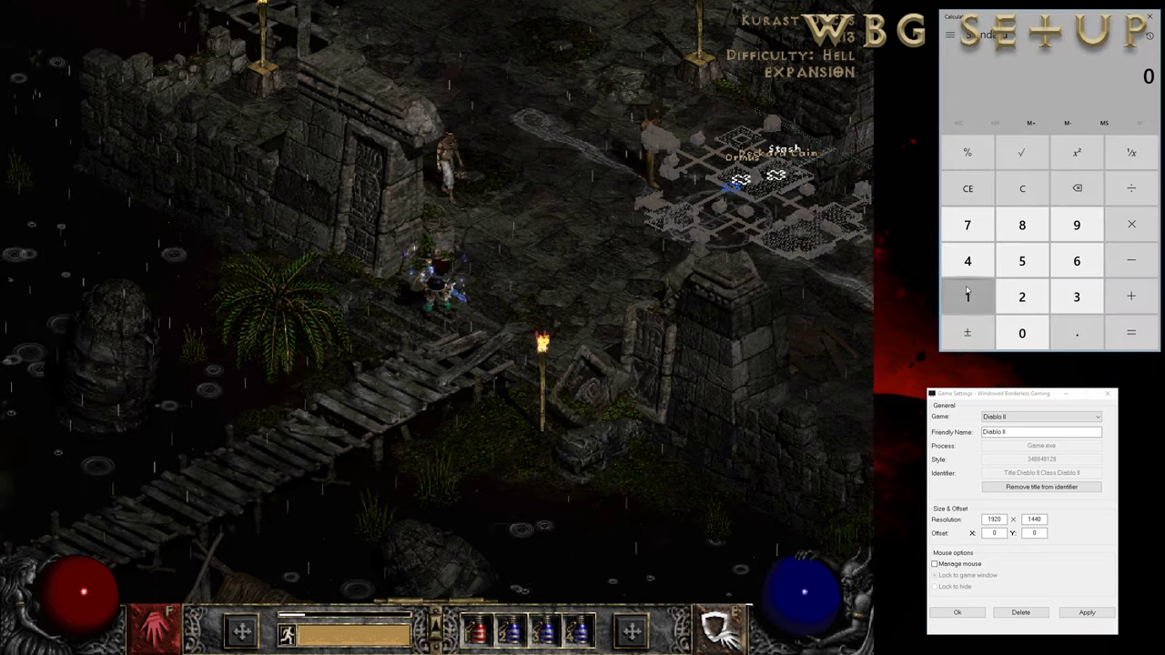
pyautogui.click(968, 297)
pyautogui.click(967, 262)
pyautogui.click(967, 261)
pyautogui.click(1022, 333)
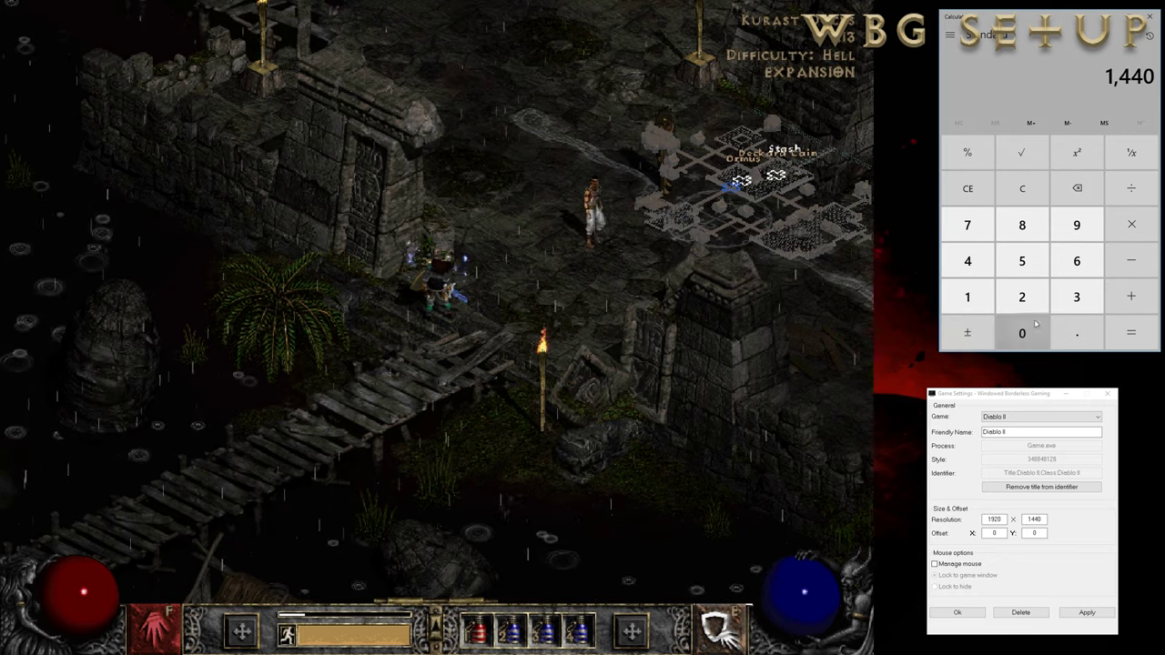
pyautogui.click(1115, 229)
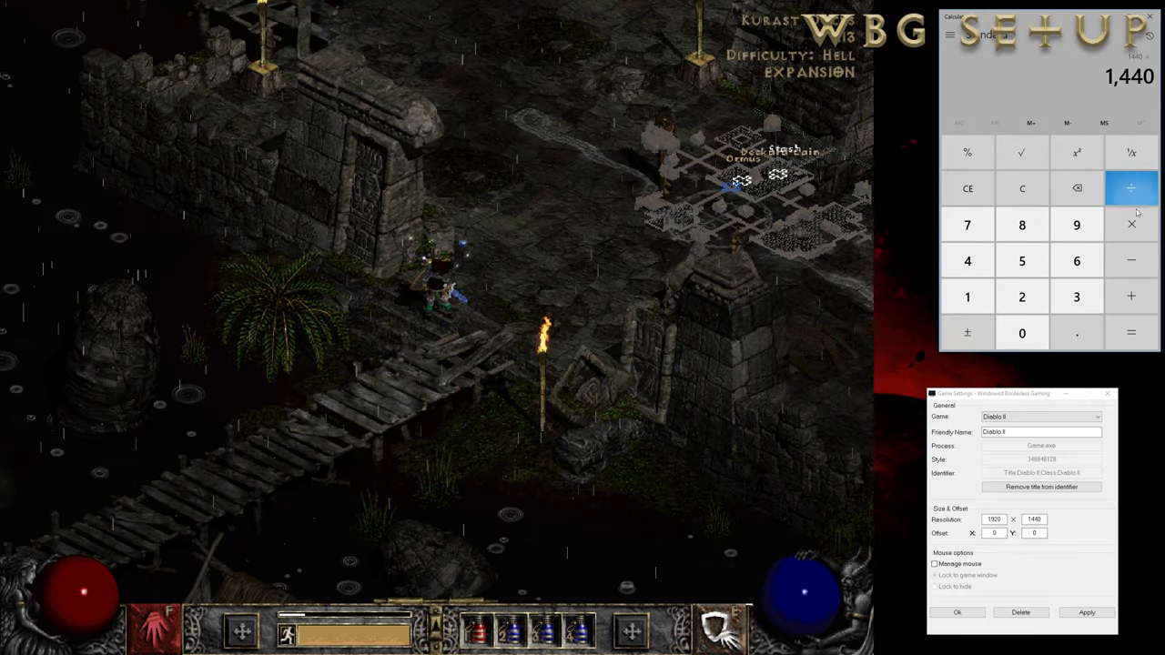
pyautogui.click(1077, 333)
pyautogui.click(967, 225)
pyautogui.click(1022, 261)
pyautogui.click(1131, 333)
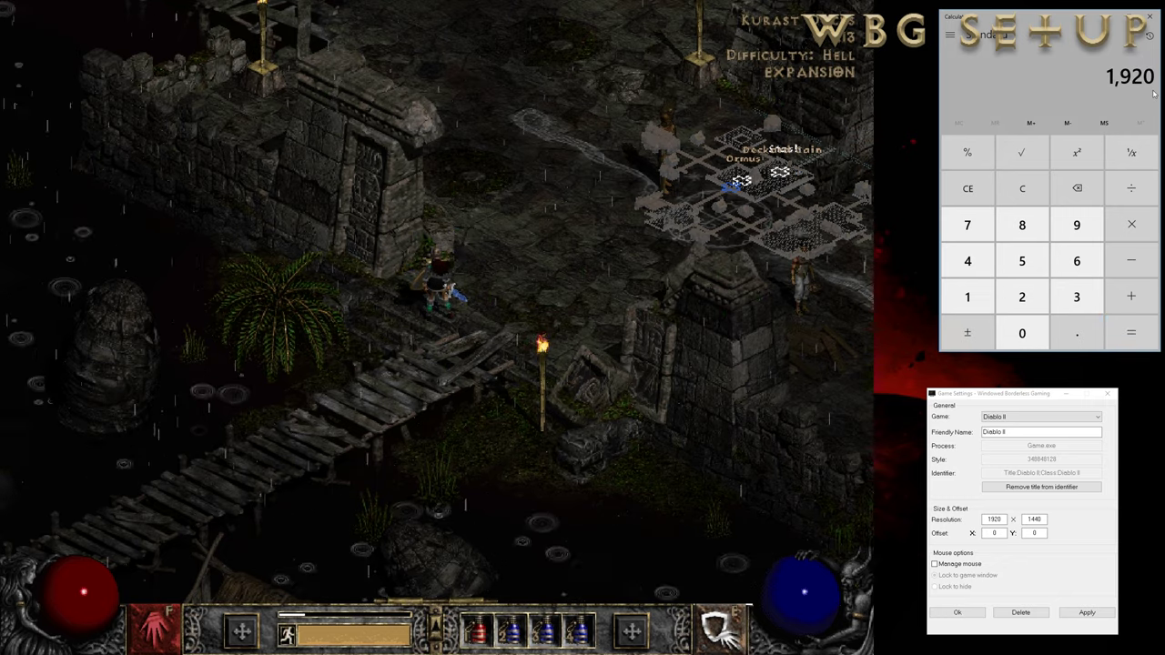
# Clear the Calculator and divide 3 by 0.75 to check the 4:3 ratio.
pyautogui.click(1022, 188)
pyautogui.click(1077, 297)
pyautogui.click(1131, 188)
pyautogui.click(1076, 333)
pyautogui.click(967, 225)
pyautogui.click(1022, 261)
pyautogui.click(1131, 333)
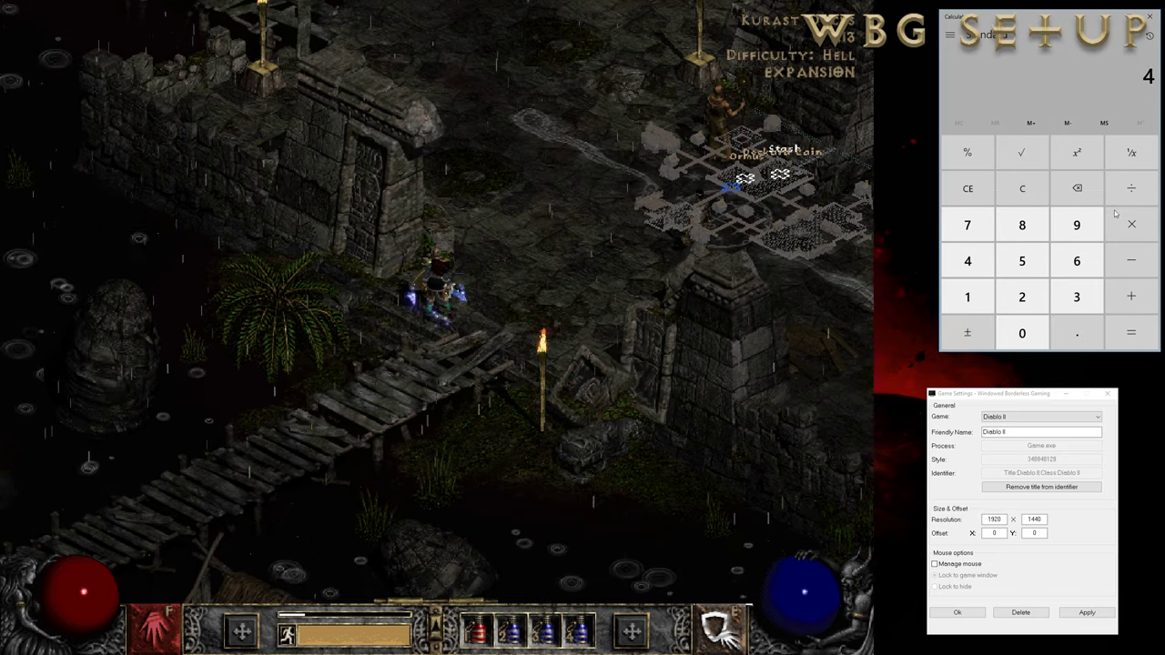
# Calculate the 4:3 width for a height of 600 by dividing it by 0.75.
pyautogui.click(1022, 189)
pyautogui.click(1077, 261)
pyautogui.click(1022, 333)
pyautogui.click(1022, 333)
pyautogui.click(1131, 188)
pyautogui.click(1077, 333)
pyautogui.click(968, 225)
pyautogui.click(1023, 263)
pyautogui.click(1131, 333)
# Calculate the 4:3 width for a 1080 screen height by dividing it by 0.75.
pyautogui.click(1022, 188)
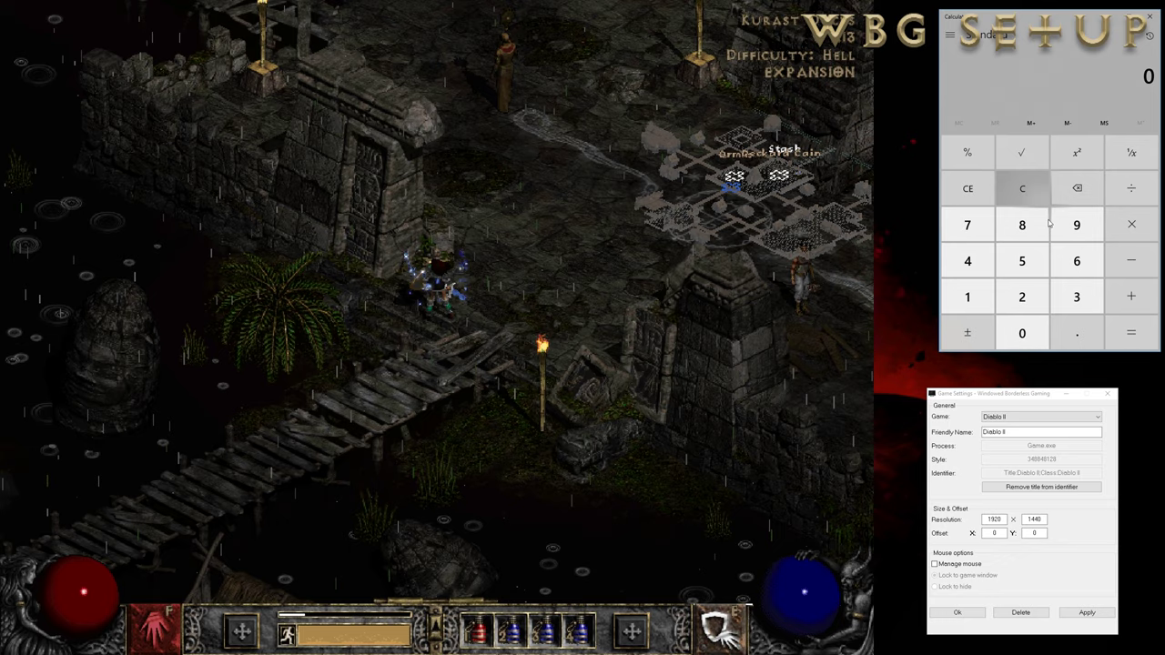
pyautogui.click(967, 297)
pyautogui.click(1022, 333)
pyautogui.click(1022, 225)
pyautogui.click(1022, 333)
pyautogui.click(1131, 188)
pyautogui.click(1077, 333)
pyautogui.click(967, 224)
pyautogui.click(1021, 261)
pyautogui.click(1131, 333)
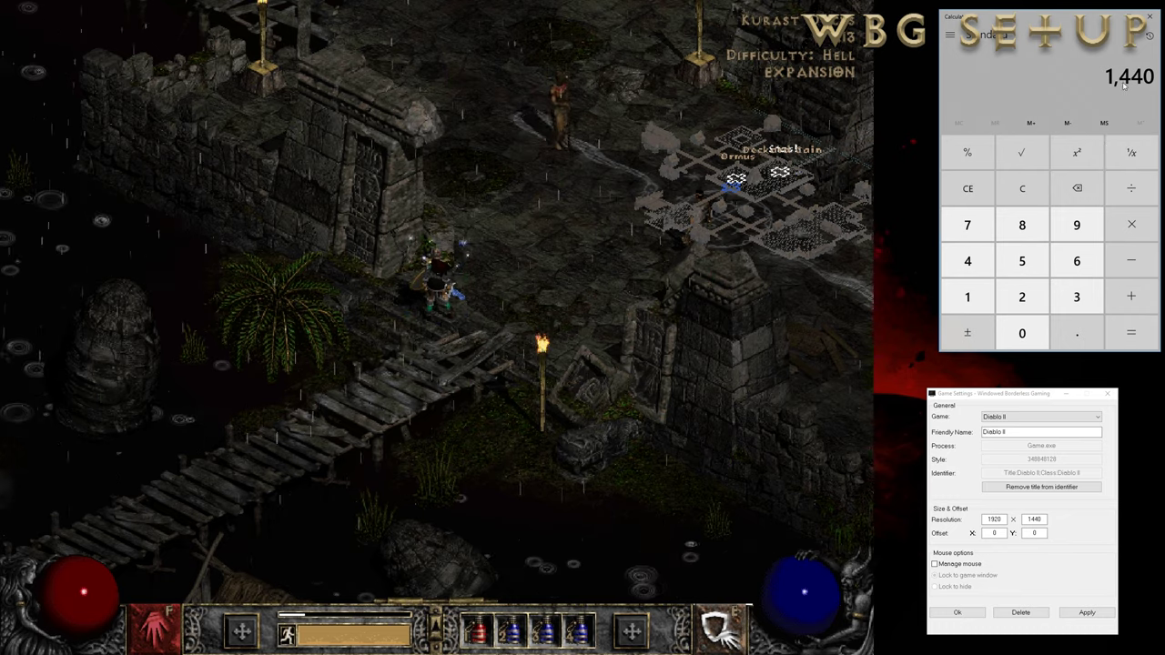
# Calculate the 4:3 width for a 720 screen height by dividing it by 0.75.
pyautogui.click(1022, 189)
pyautogui.click(967, 225)
pyautogui.click(1022, 298)
pyautogui.click(1022, 333)
pyautogui.click(1131, 188)
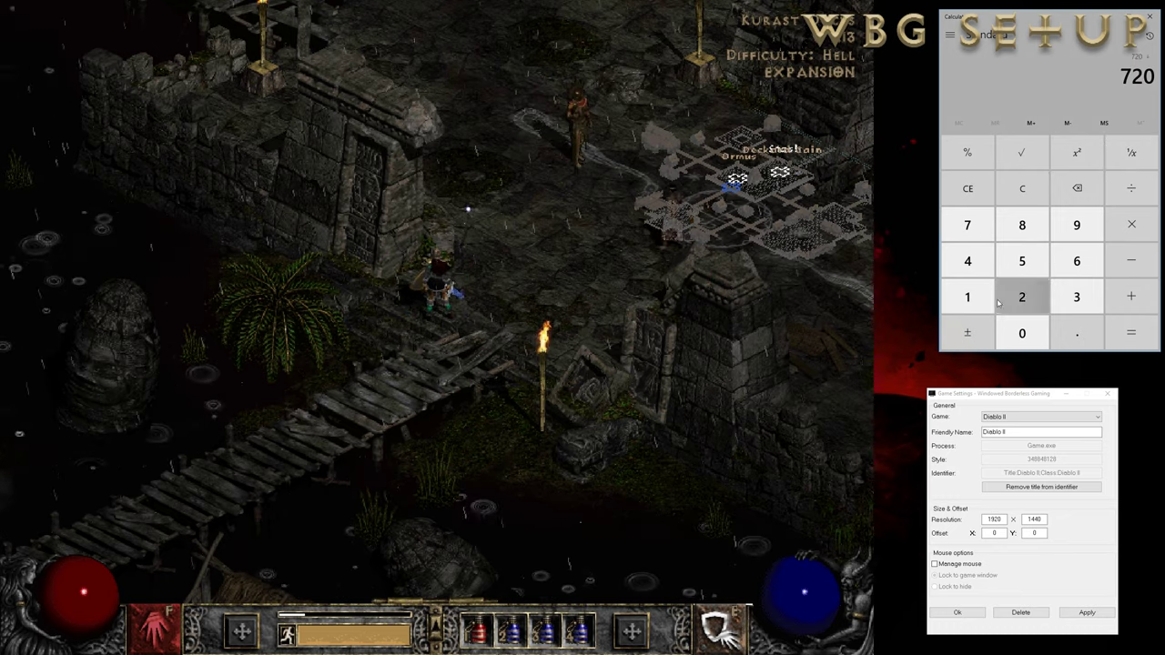
pyautogui.click(1077, 333)
pyautogui.click(968, 225)
pyautogui.click(1022, 261)
pyautogui.click(1131, 333)
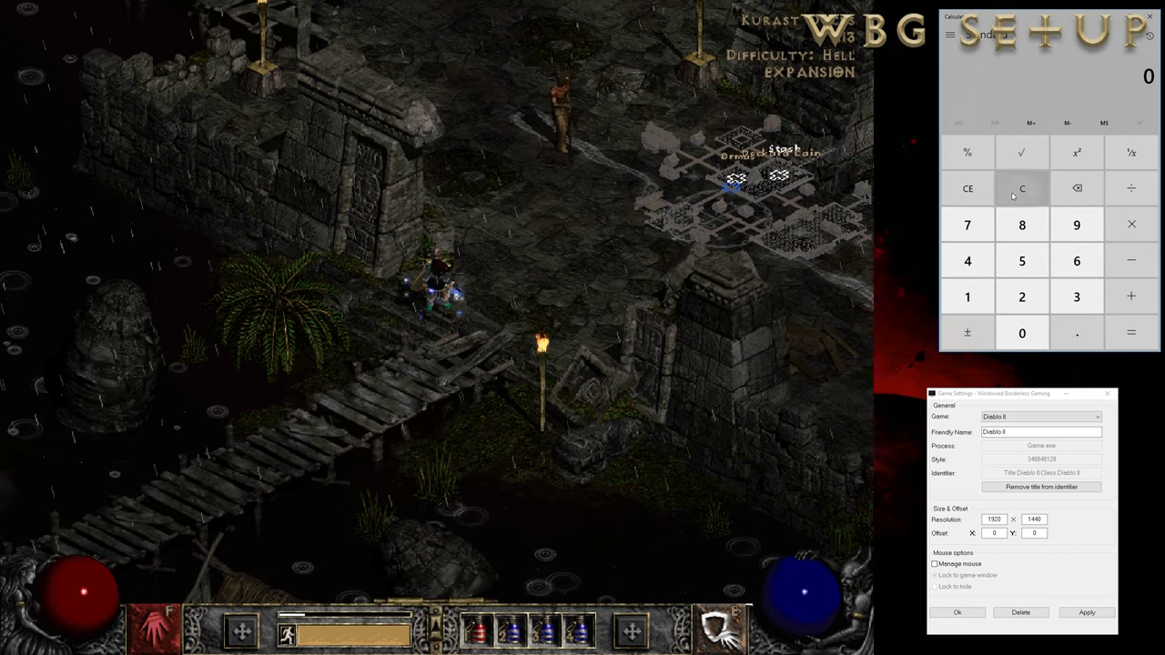
# Move the Sorceress to the chalk circle near Ormus in the game and close the Calculator.
pyautogui.click(273, 166)
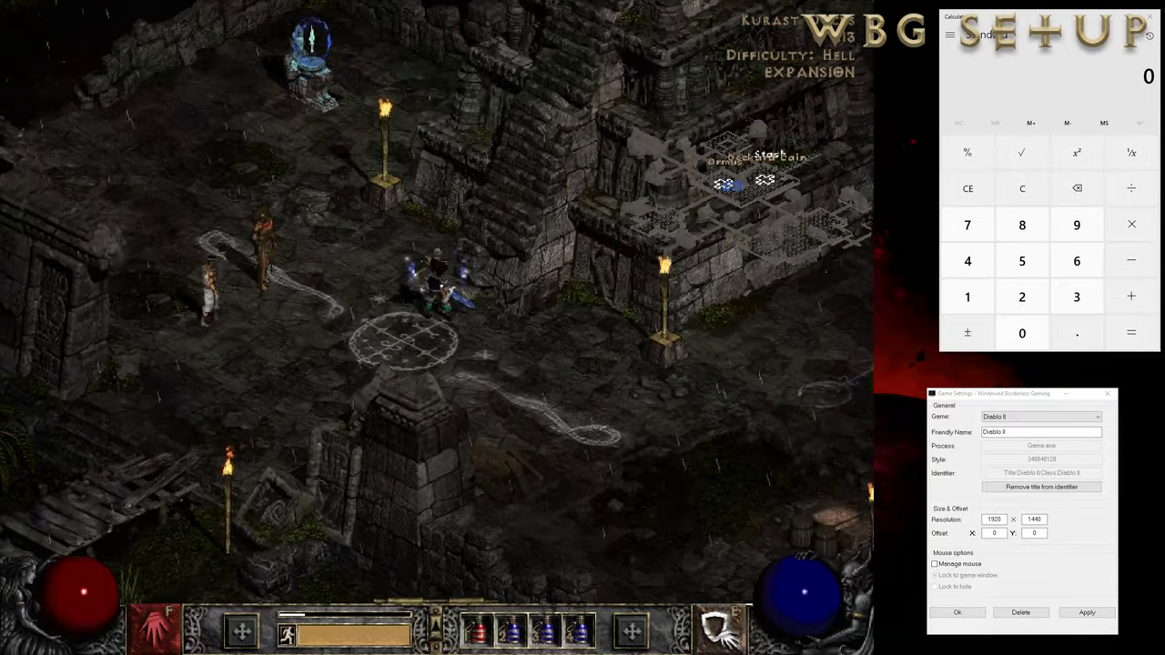
pyautogui.click(1149, 16)
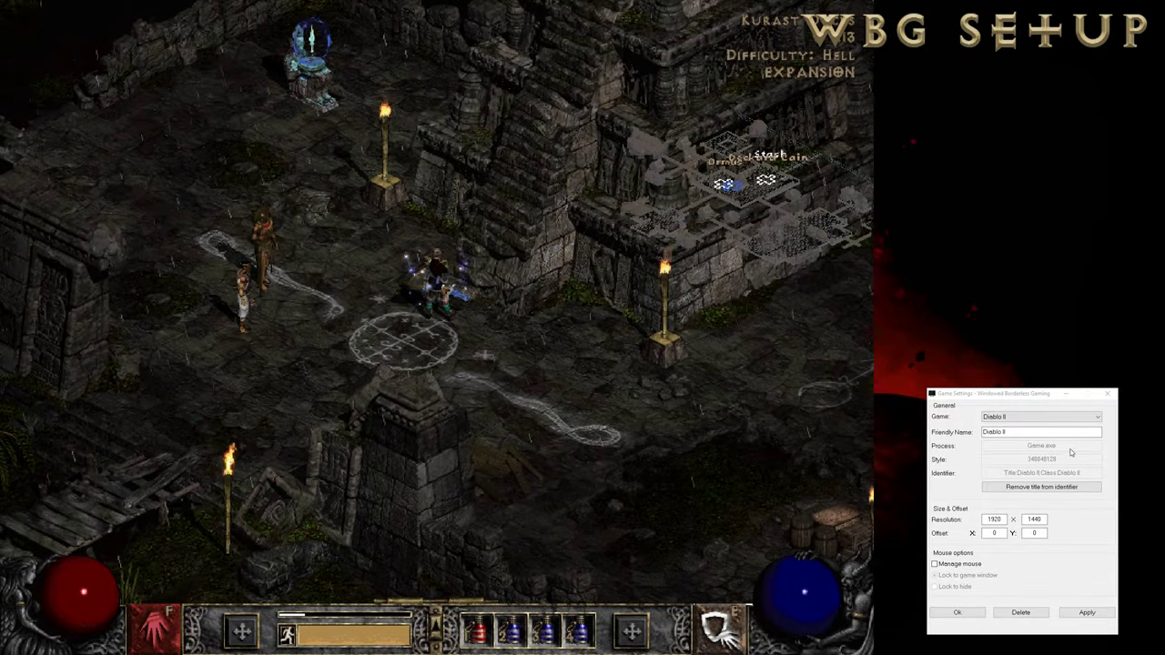
# Set the Diablo II window resolution to 2560 x 1440, apply it, and minimize the Game Settings dialog.
pyautogui.moveTo(1036, 404); pyautogui.dragTo(1033, 290)
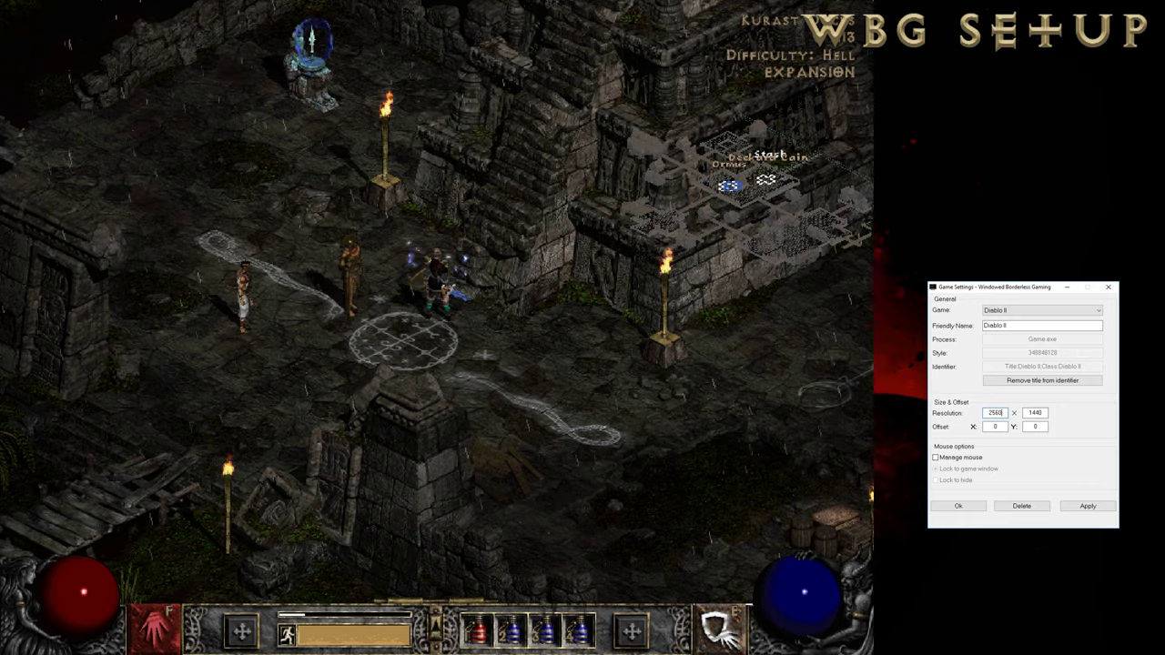
pyautogui.click(1087, 506)
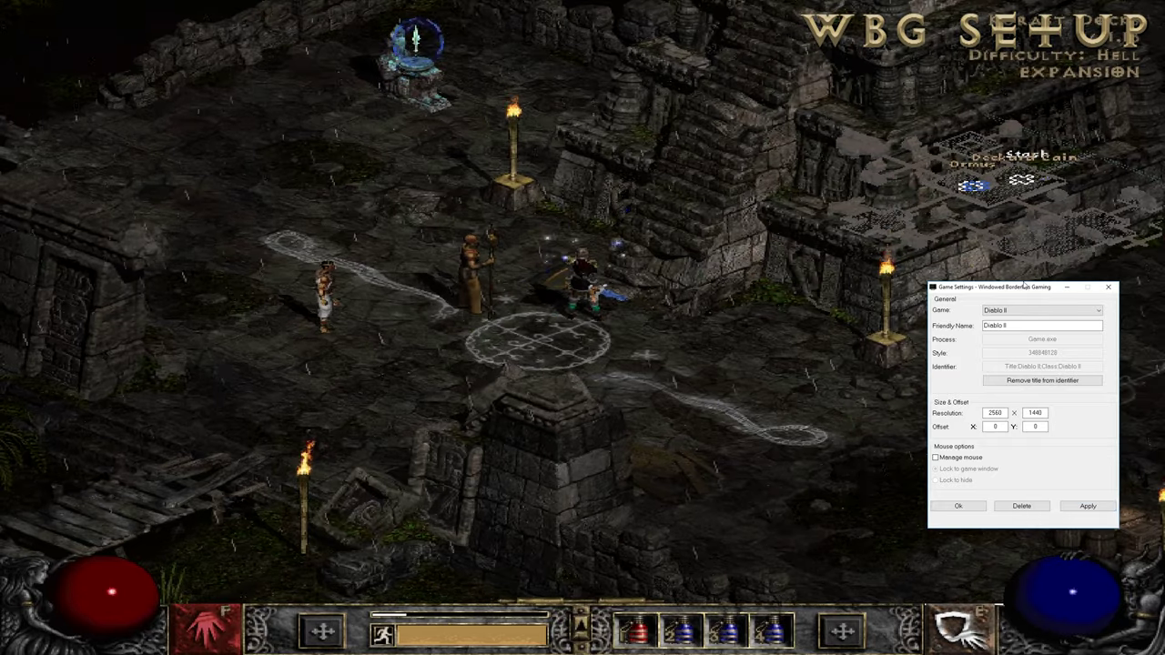
pyautogui.click(1067, 287)
# Run the Sorceress through Kurast Docks to the area around Deckard Cain to test the 2560 x 1440 game window.
pyautogui.click(692, 323)
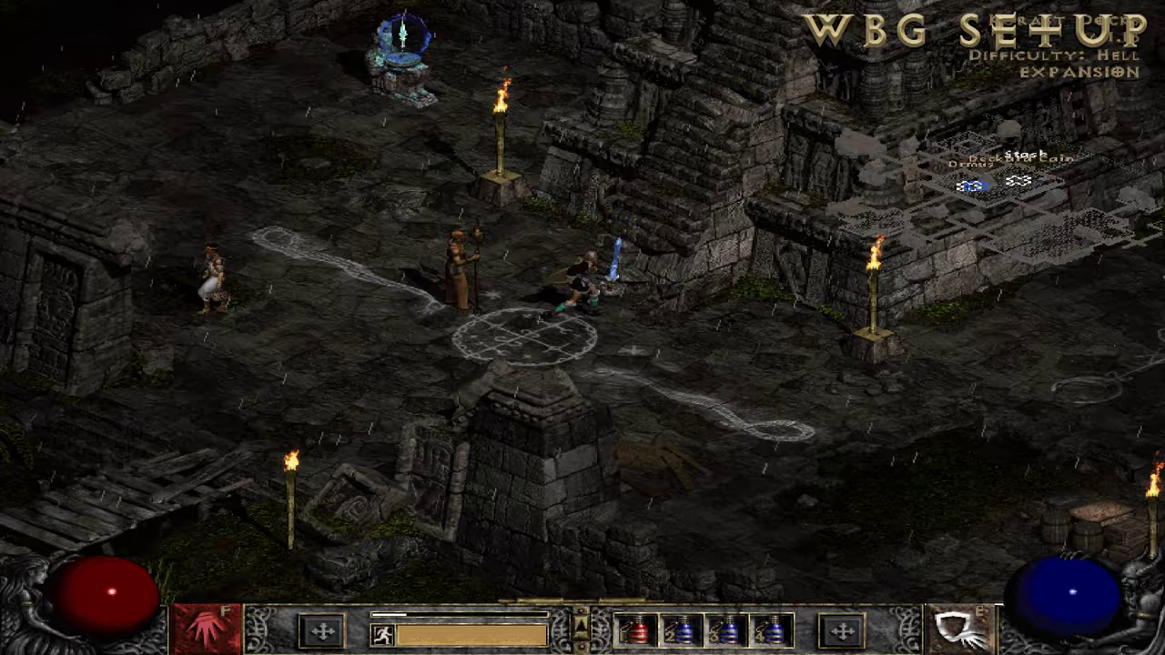
pyautogui.click(801, 346)
pyautogui.click(421, 417)
pyautogui.click(869, 257)
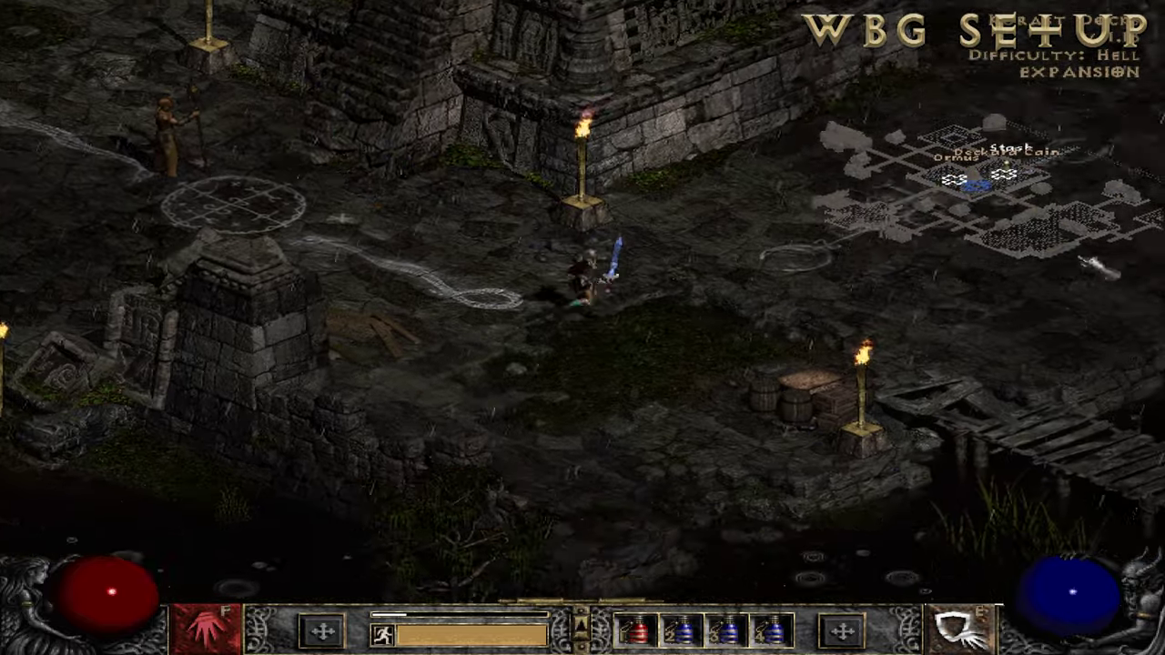
pyautogui.click(724, 231)
pyautogui.click(382, 282)
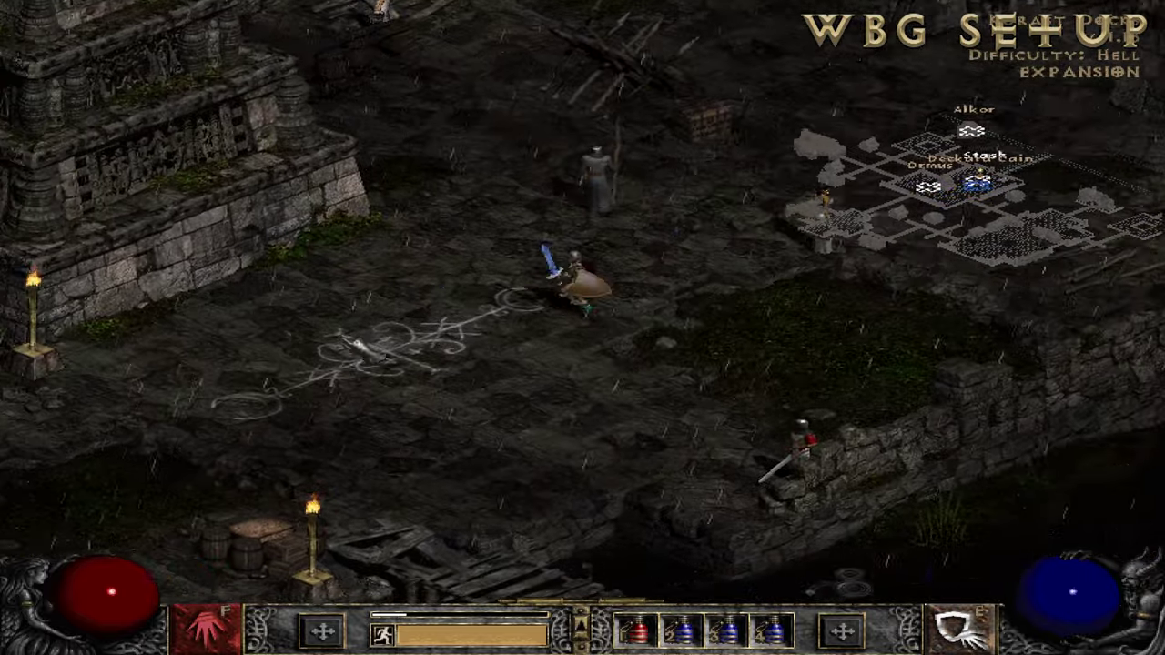
pyautogui.click(882, 353)
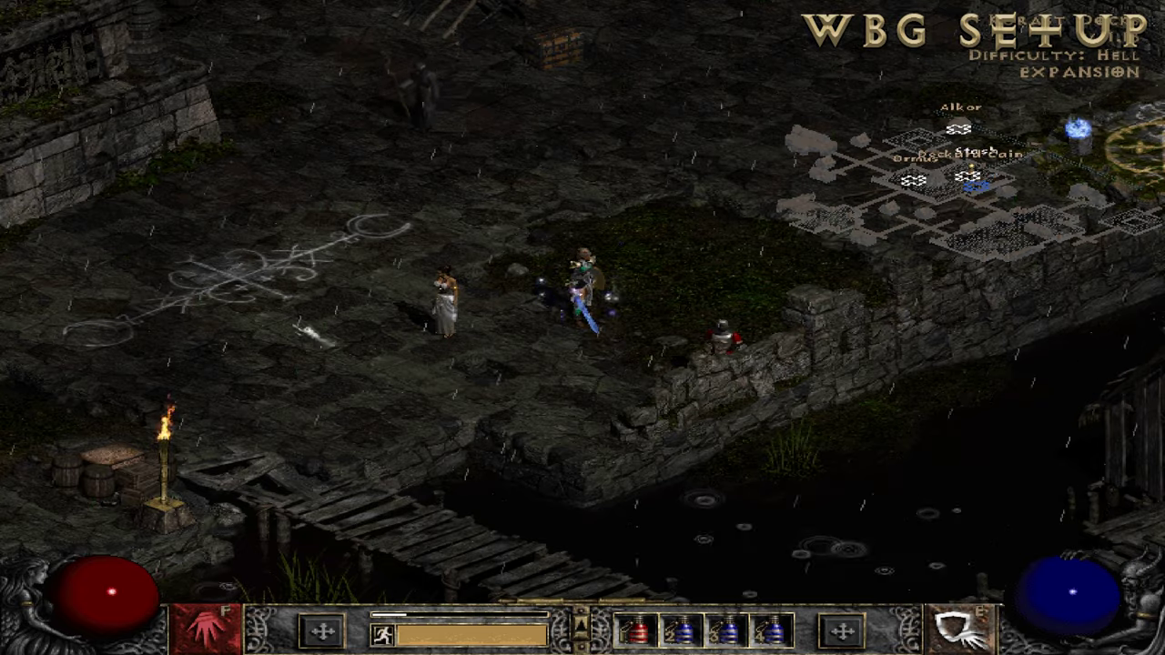
pyautogui.click(609, 219)
pyautogui.click(509, 238)
pyautogui.click(596, 327)
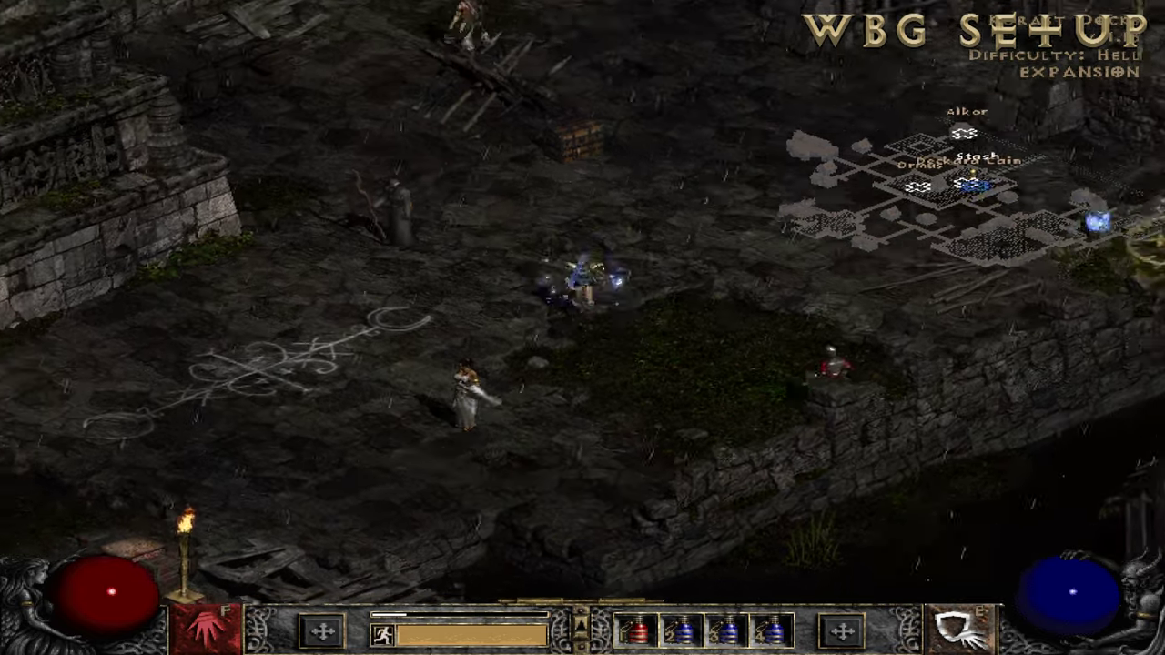
pyautogui.click(615, 265)
pyautogui.click(146, 495)
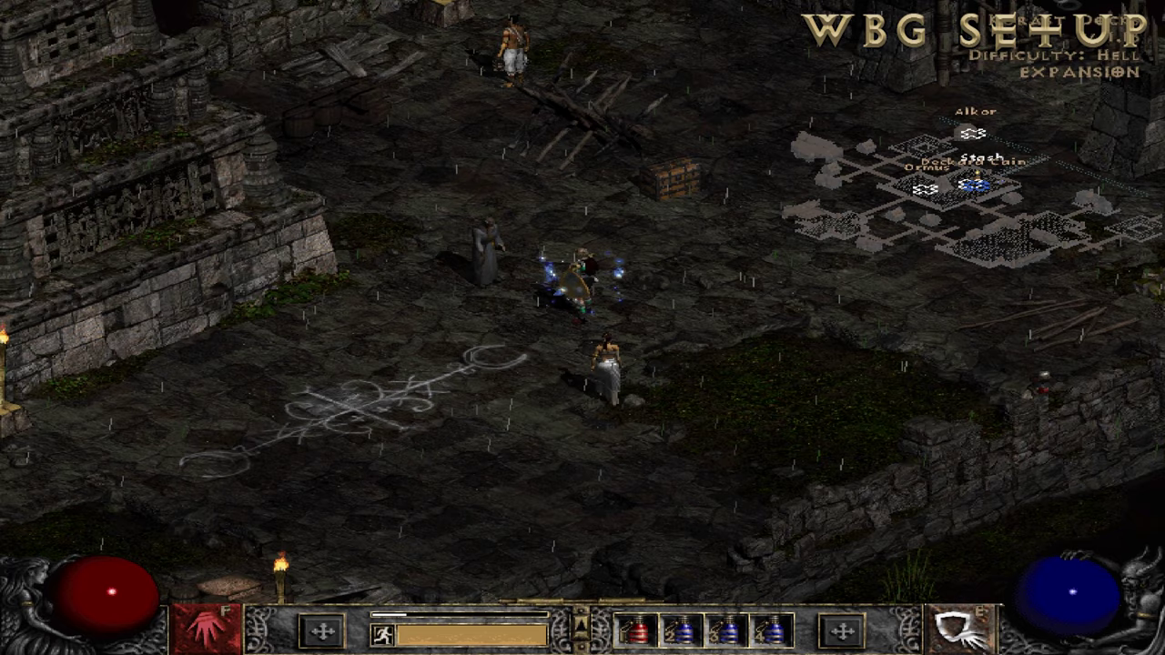